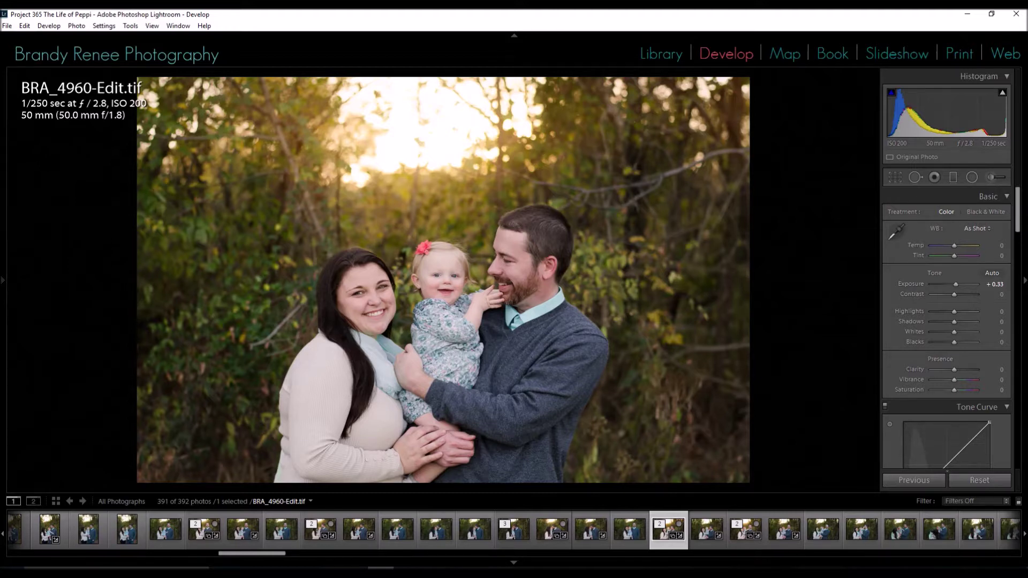
Compare the edited BRA_4960-Edit.tif with the original BRA_4960.NEF, ending on the NEF file
click(706, 536)
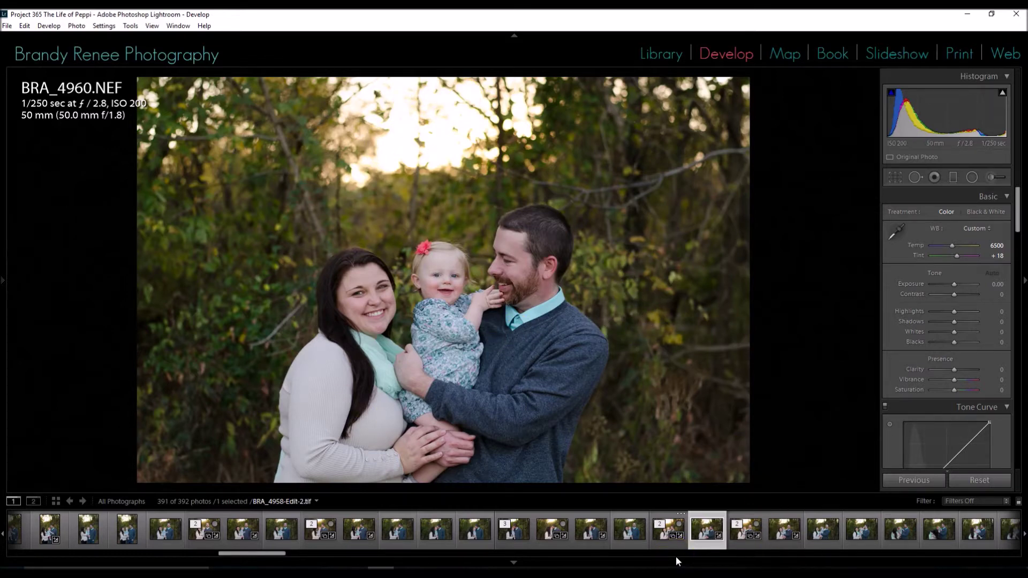
click(673, 539)
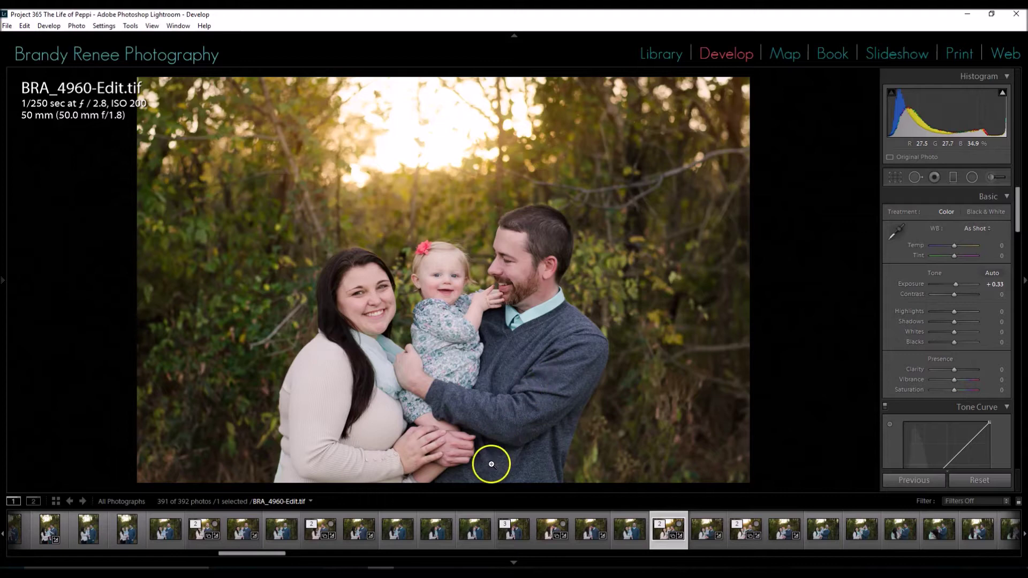
key(Right)
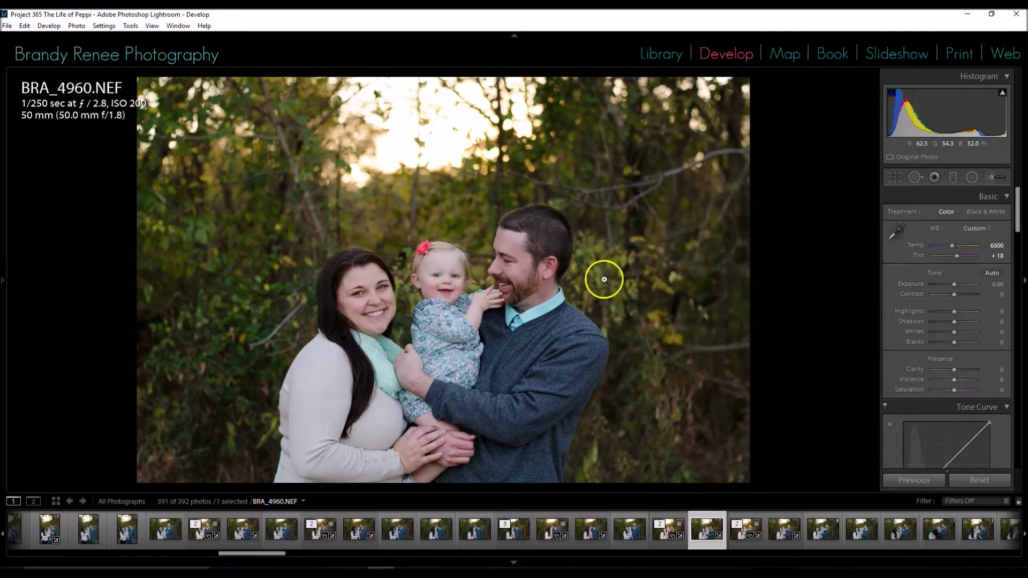
Choose the Cloudy white balance for BRA_4960.NEF and set the tint to +18
click(981, 229)
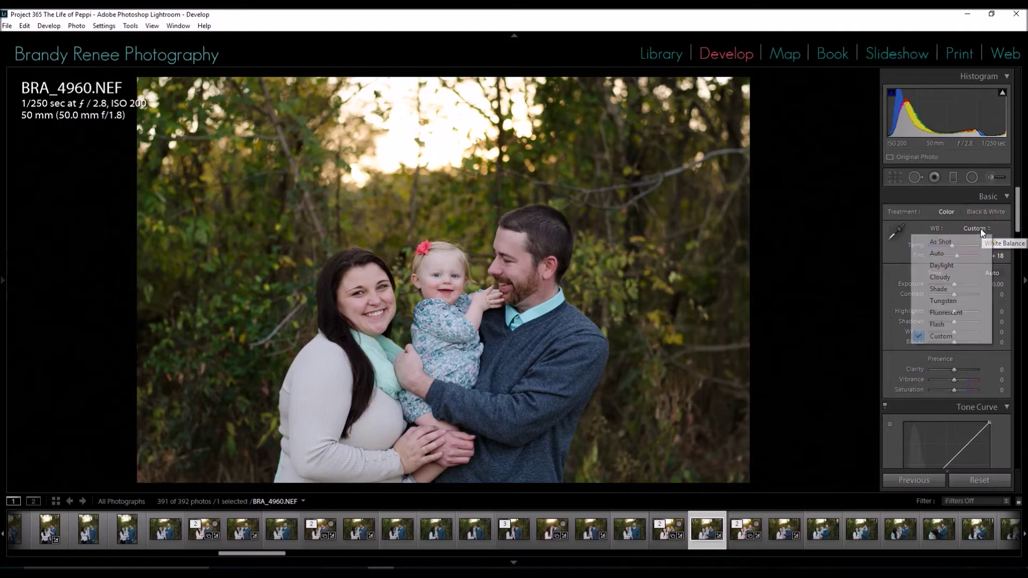
click(950, 279)
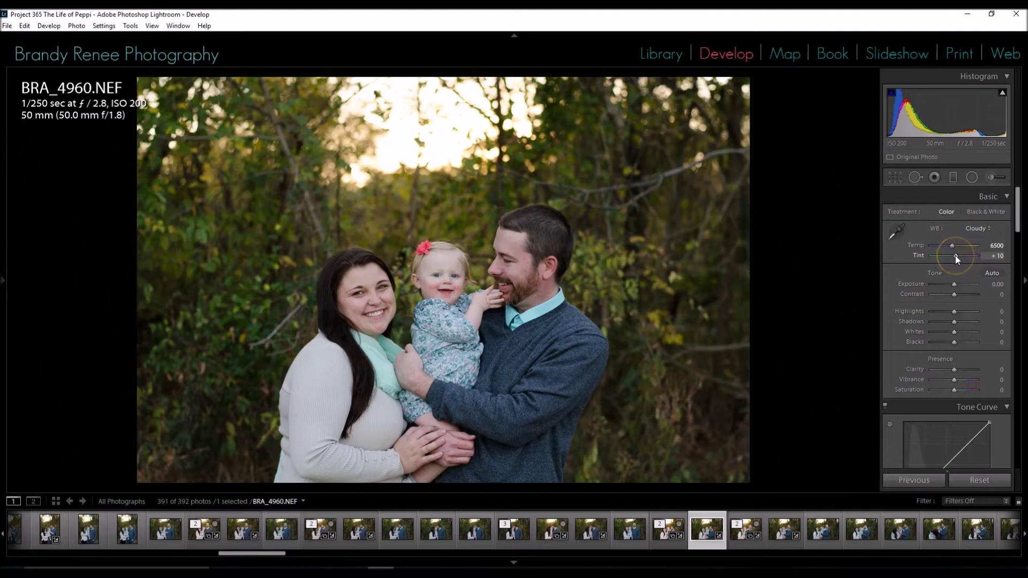
drag(956, 256, 956, 255)
Switch the lens profile corrections off and on again to compare their effect on the photo
scroll(1019, 201, down, 1)
drag(1019, 201, 1018, 221)
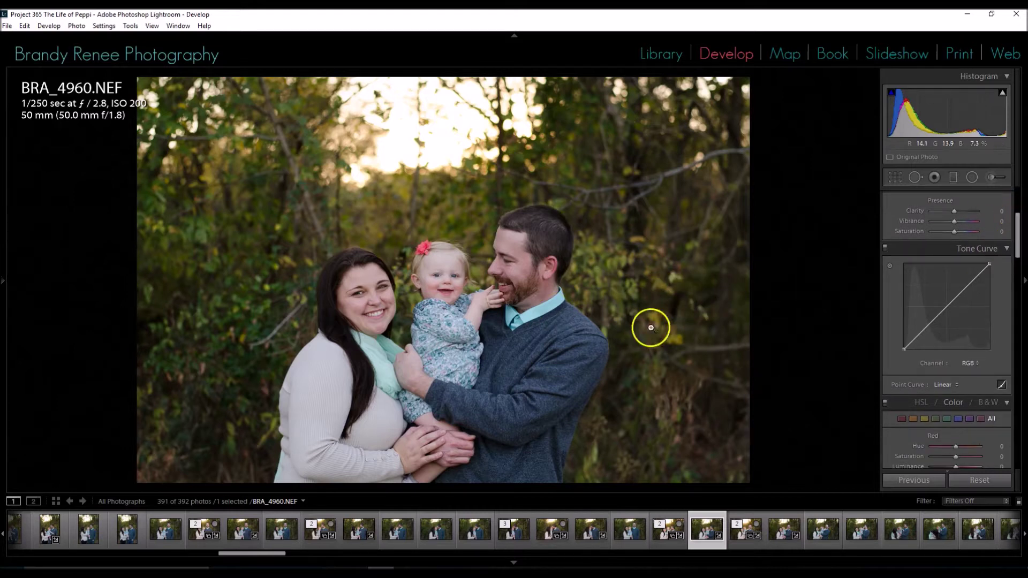
drag(1017, 225, 1016, 206)
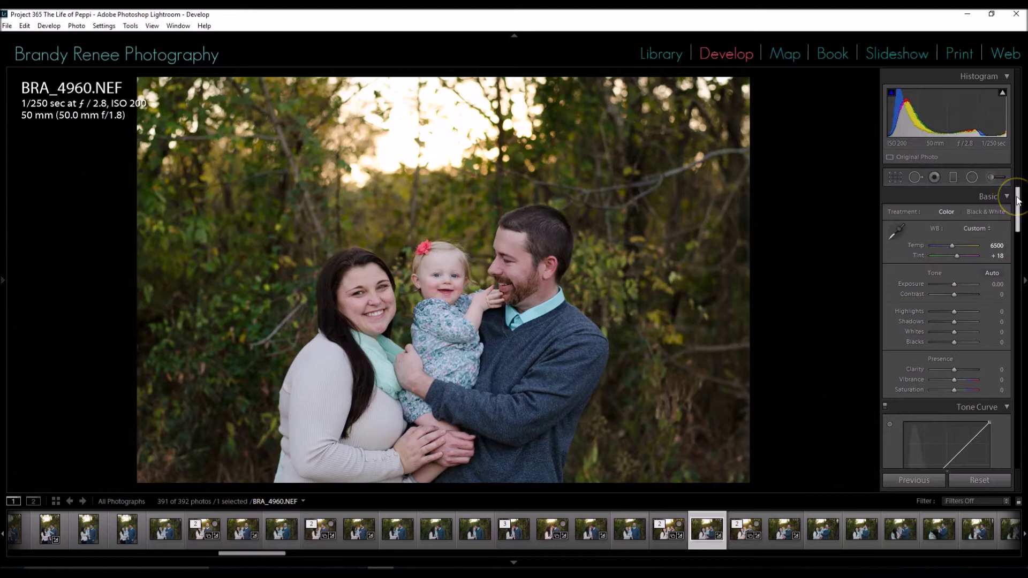
drag(1018, 199, 1020, 391)
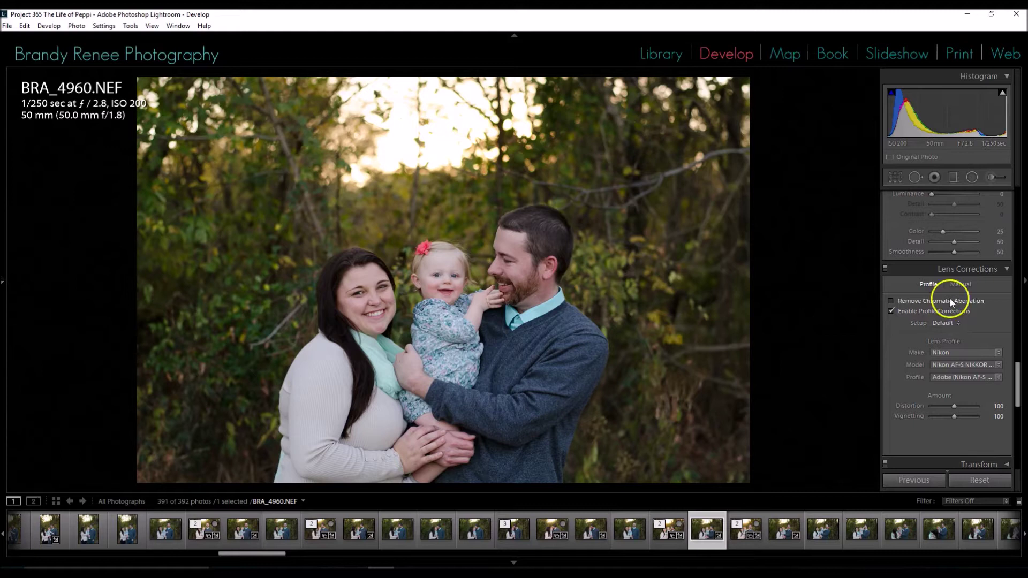
click(891, 312)
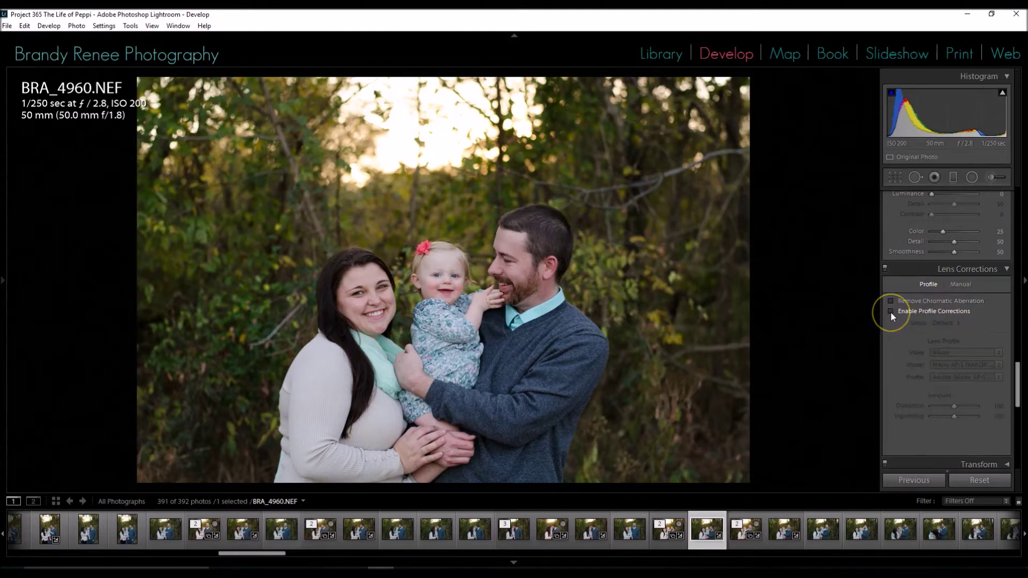
click(891, 312)
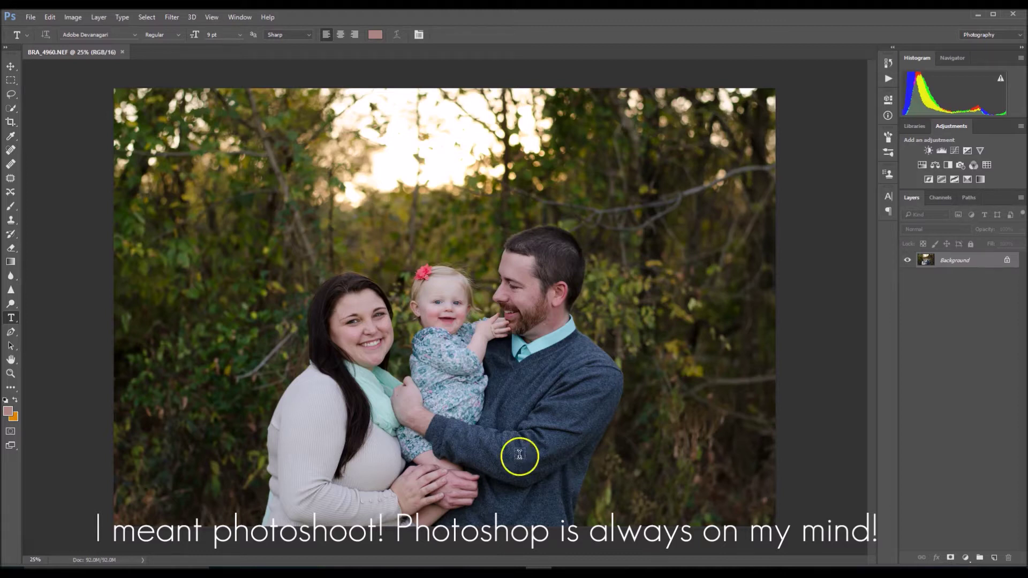
Add a Hue/Saturation adjustment layer above the Background and target its Cyans colour range
click(965, 559)
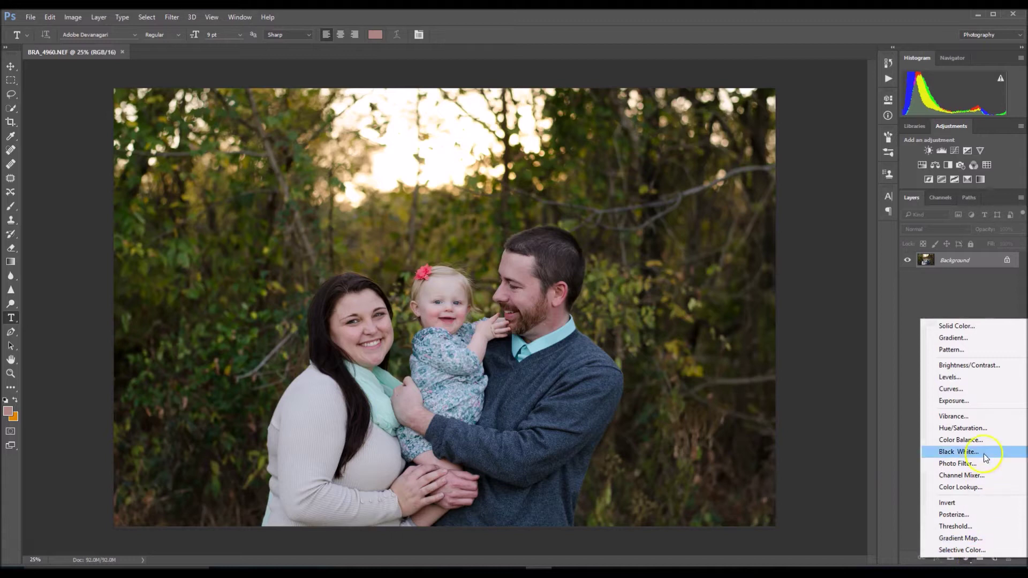
click(977, 430)
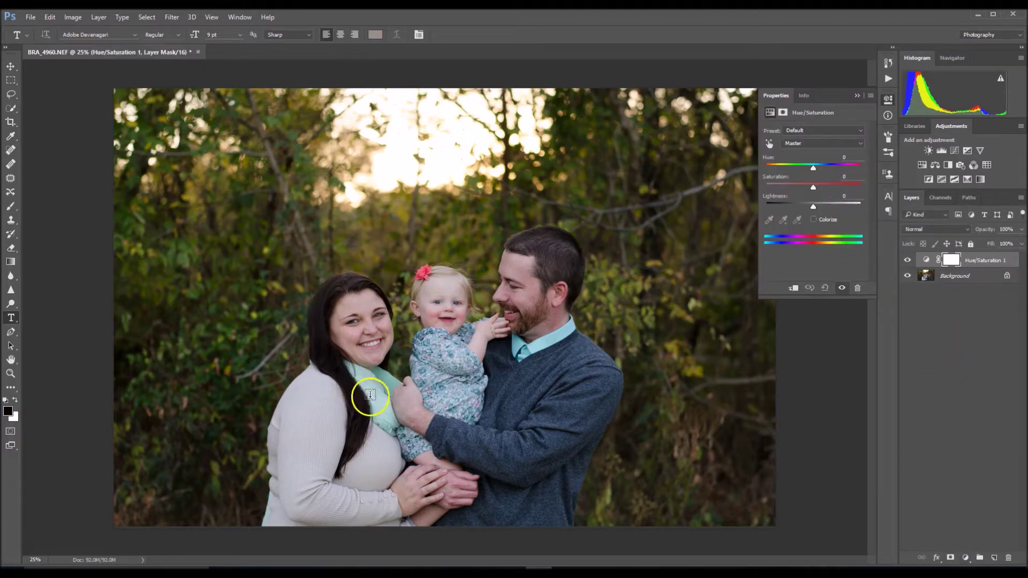
click(838, 143)
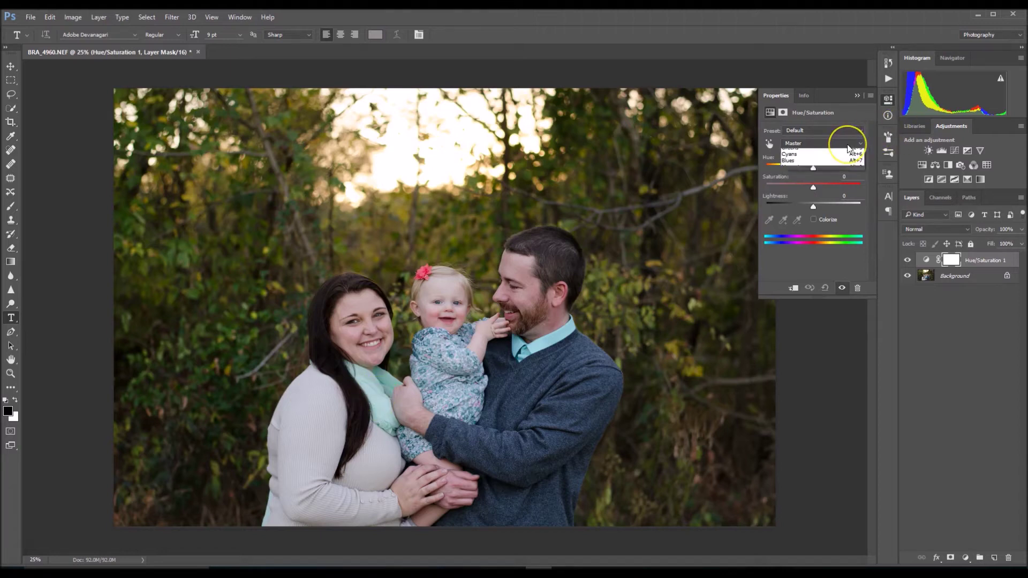
click(836, 177)
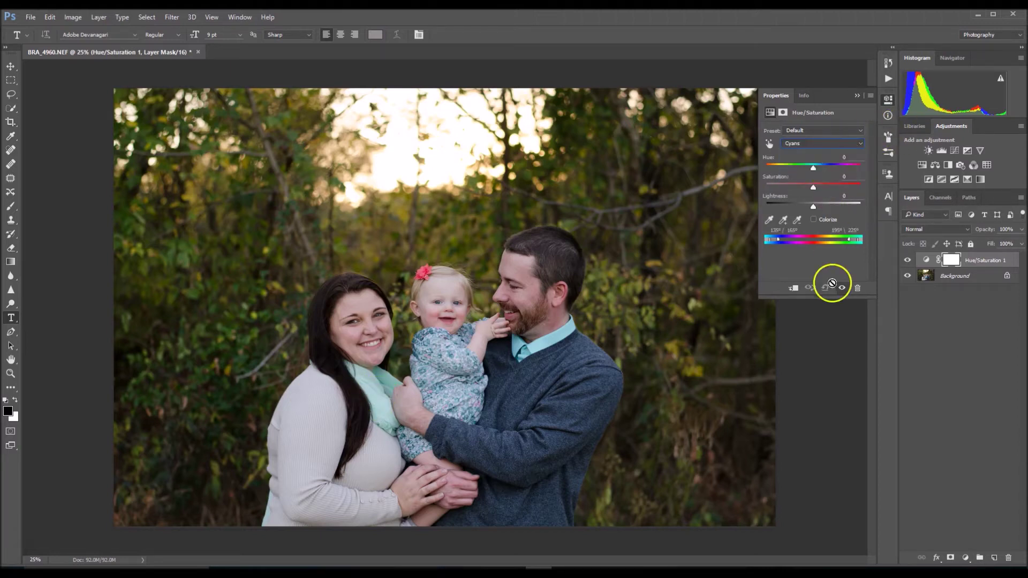
Sample the woman's mint scarf, set the Cyans hue to +22, and compare the result with the previous state
click(770, 220)
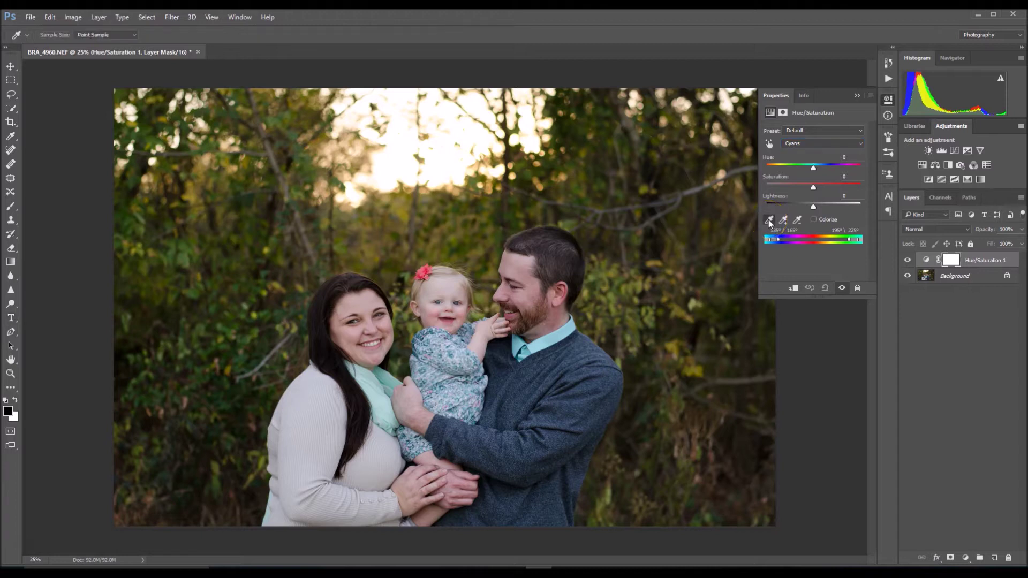
click(375, 394)
drag(813, 169, 826, 169)
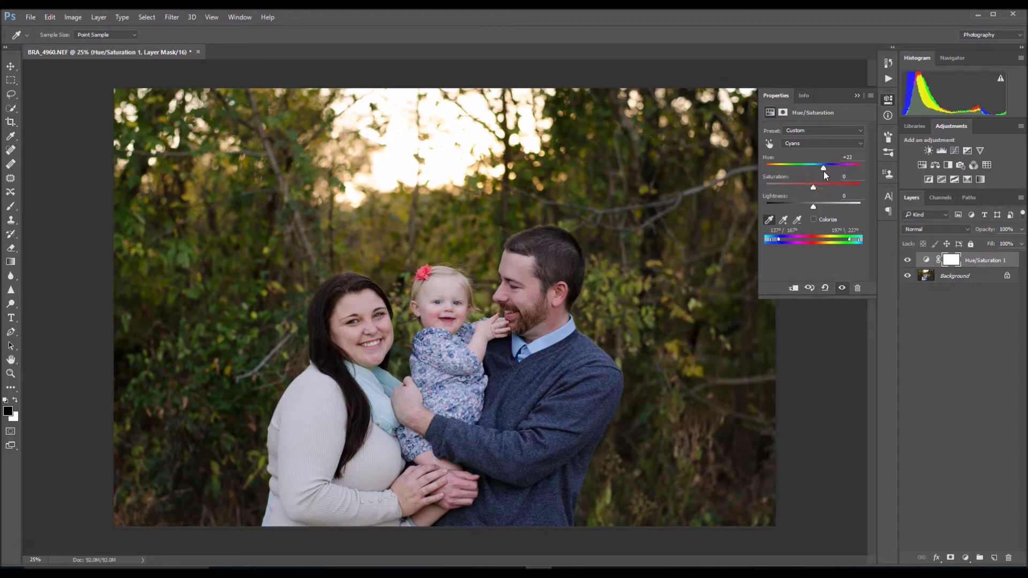
click(810, 288)
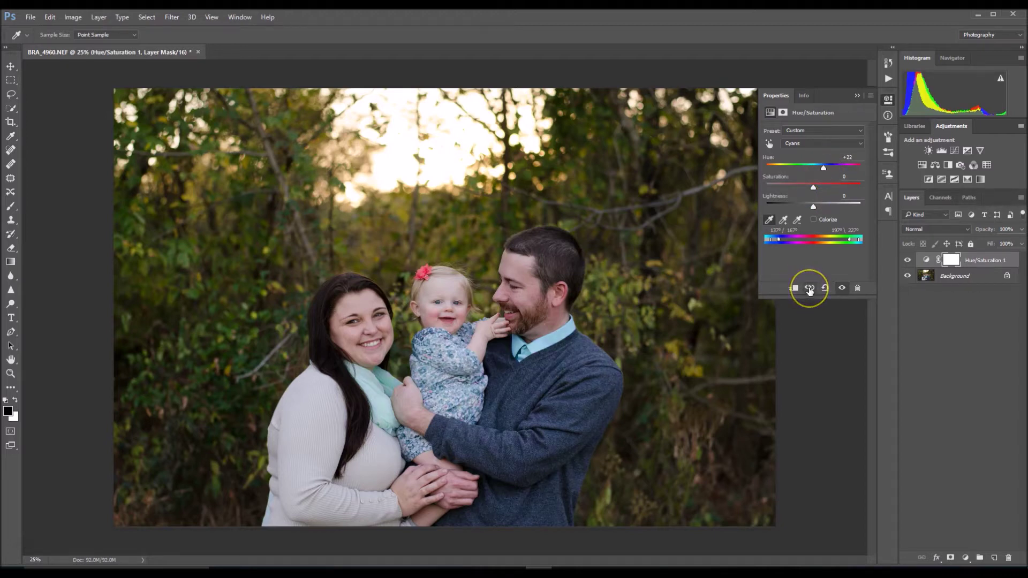
click(810, 289)
click(810, 289)
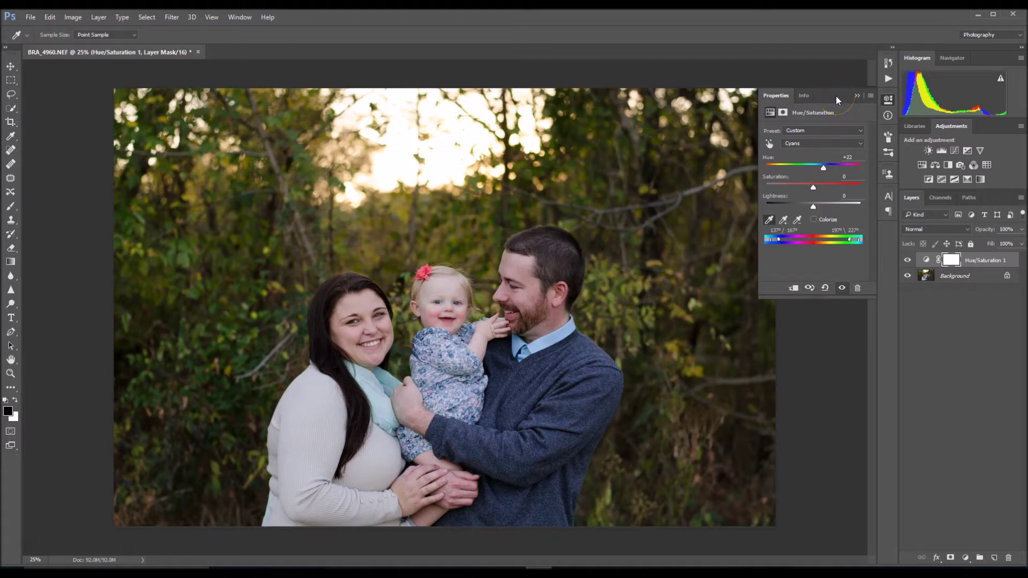
click(858, 96)
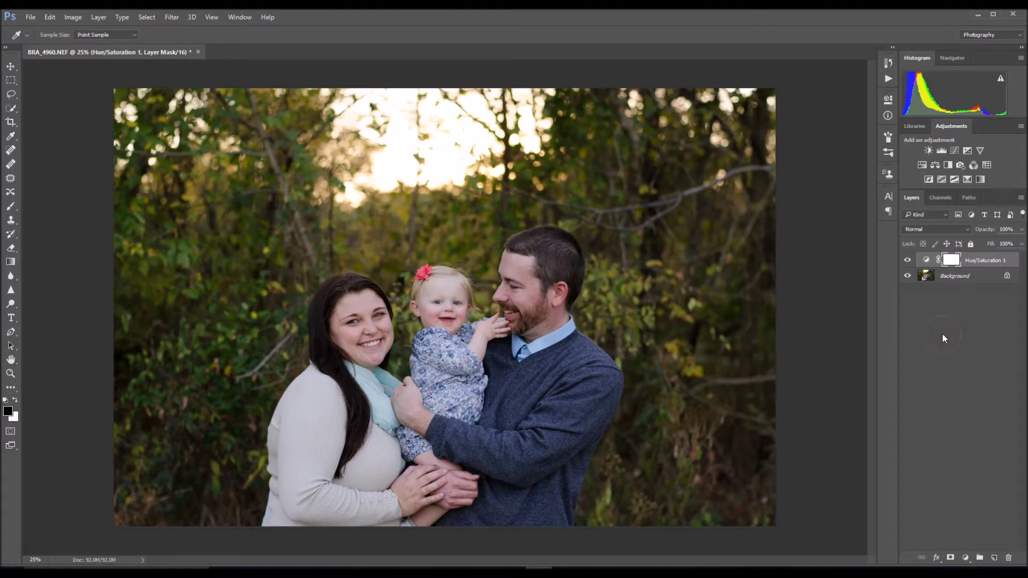
Invert the Hue/Saturation layer mask to black and set up a white brush 150 px in size
key(ctrl+i)
key(ctrl+plus)
key(ctrl+plus)
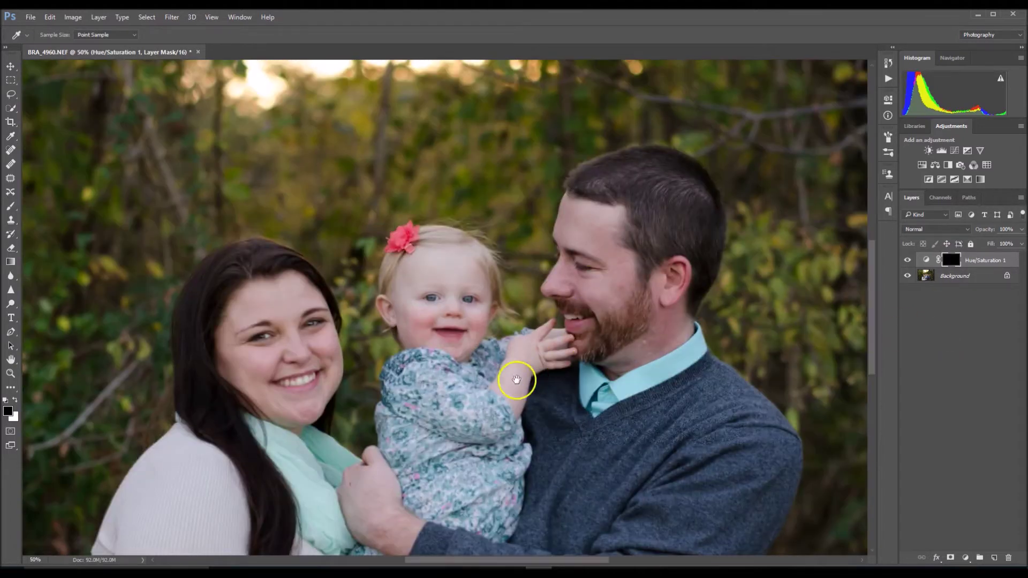
drag(517, 380, 558, 257)
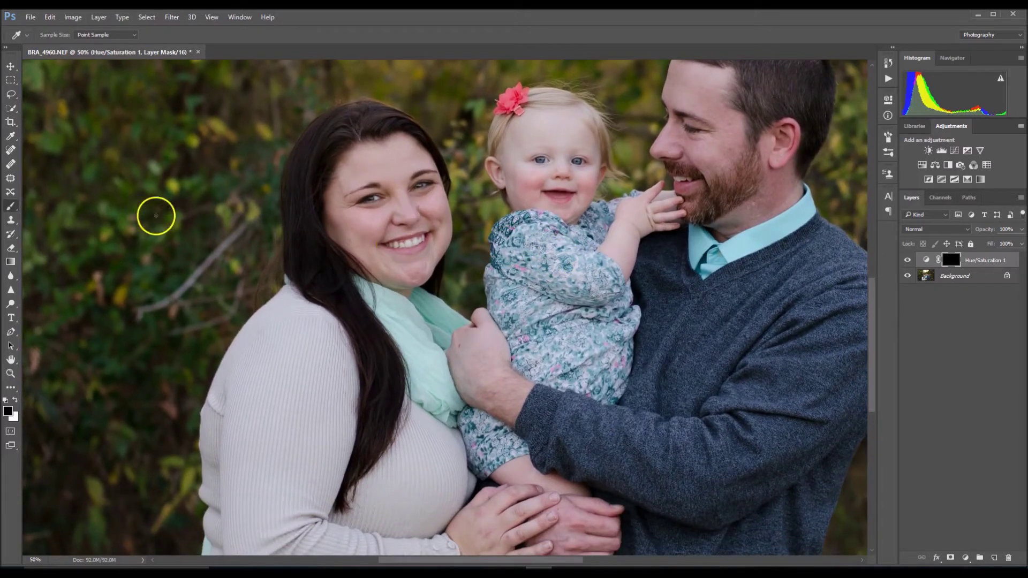
key(b)
key(bracketright)
key(bracketright)
key(bracketright)
key(bracketright)
key(bracketright)
key(bracketright)
key(bracketright)
key(bracketright)
key(bracketright)
key(bracketright)
key(bracketright)
key(bracketright)
key(bracketright)
key(bracketright)
key(bracketright)
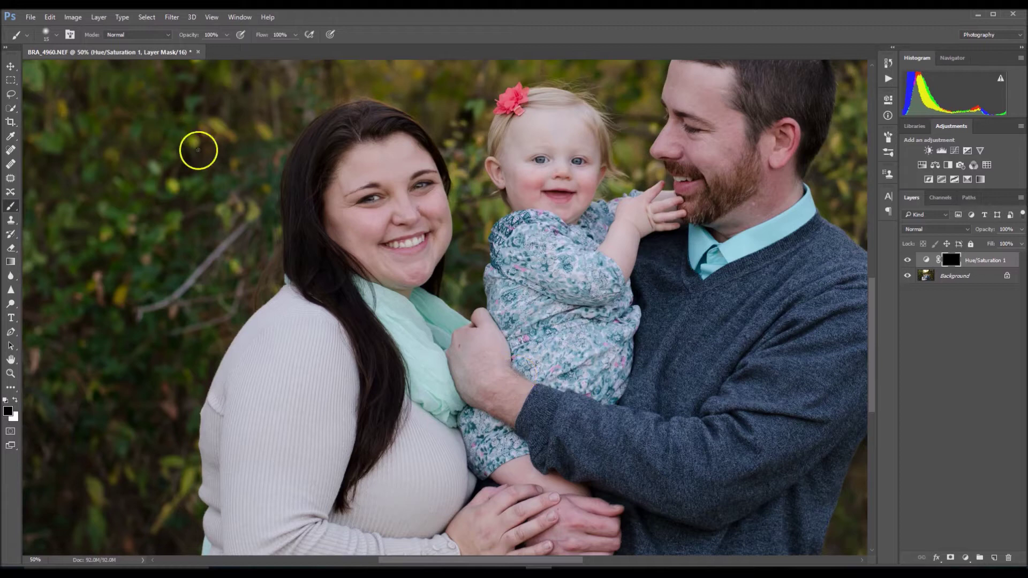
click(15, 401)
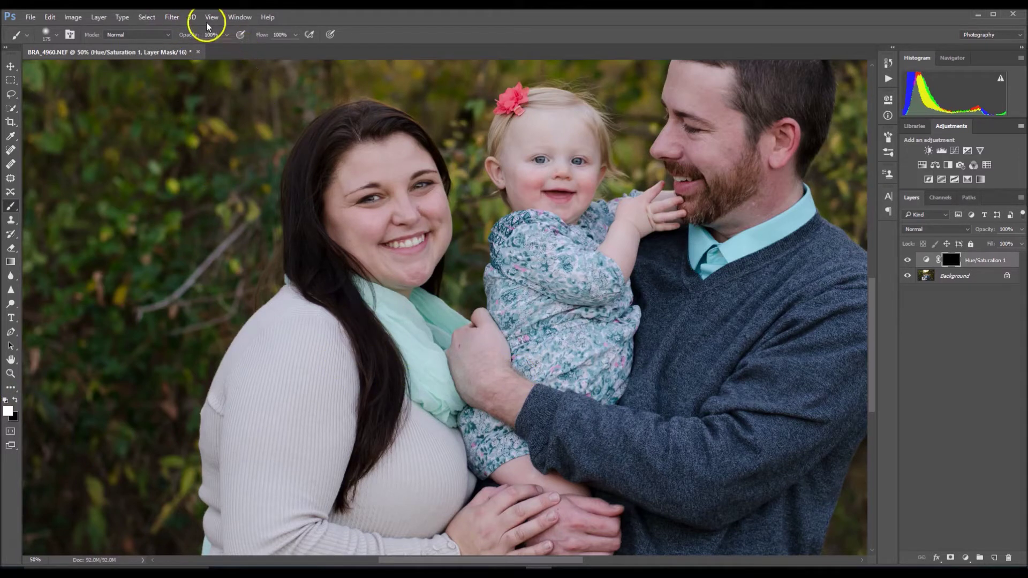
key(bracketleft)
key(bracketleft)
key(bracketleft)
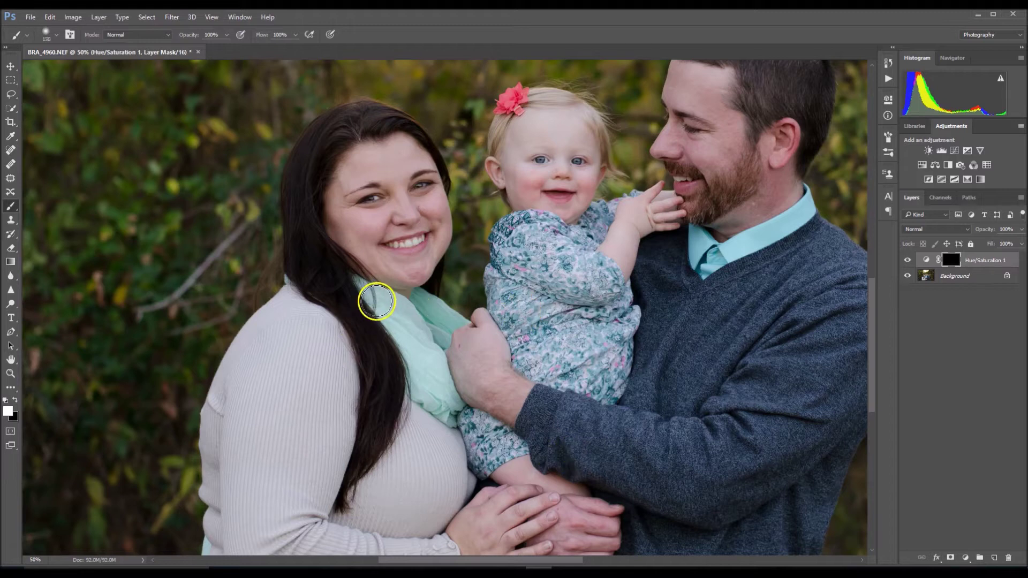
Paint the woman's scarf white on the mask, reducing the brush to 60 px, and compare with the adjustment hidden
mouse_move(387, 314)
mouse_down()
mouse_move(418, 348)
mouse_move(383, 307)
mouse_move(433, 370)
mouse_move(359, 285)
mouse_move(451, 407)
mouse_move(414, 303)
mouse_move(439, 308)
mouse_move(417, 297)
mouse_move(393, 325)
mouse_move(430, 411)
mouse_move(407, 364)
mouse_up()
key(bracketleft)
key(bracketleft)
key(bracketleft)
key(bracketleft)
scroll(407, 364, down, 1)
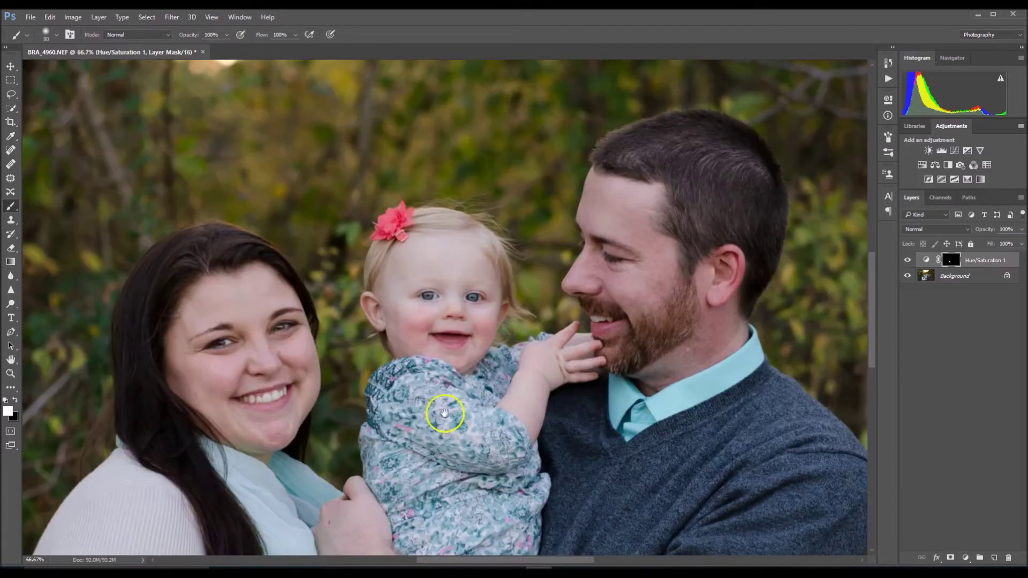
scroll(333, 305, up, 2)
drag(332, 305, 395, 335)
scroll(401, 472, down, 3)
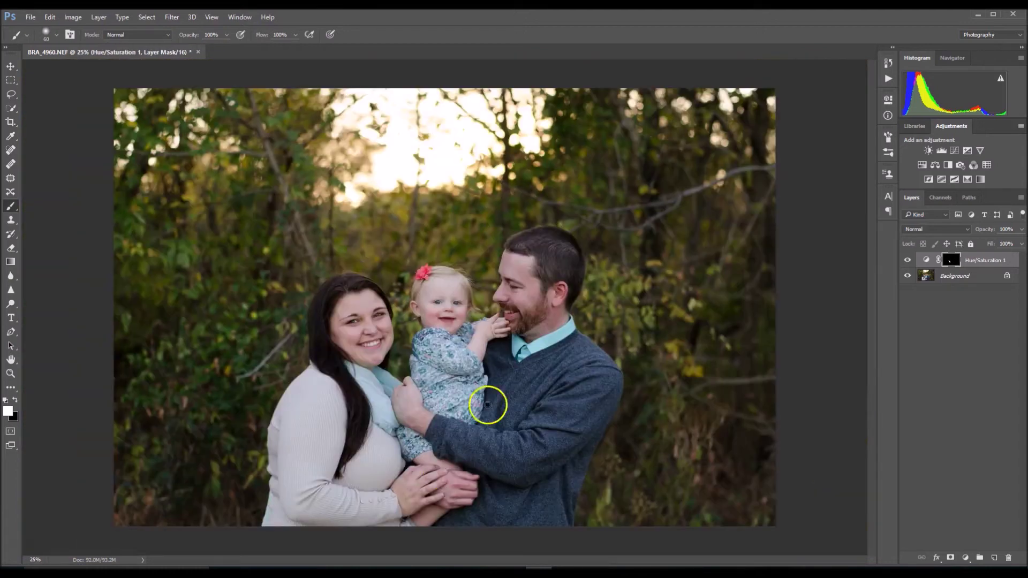
click(908, 262)
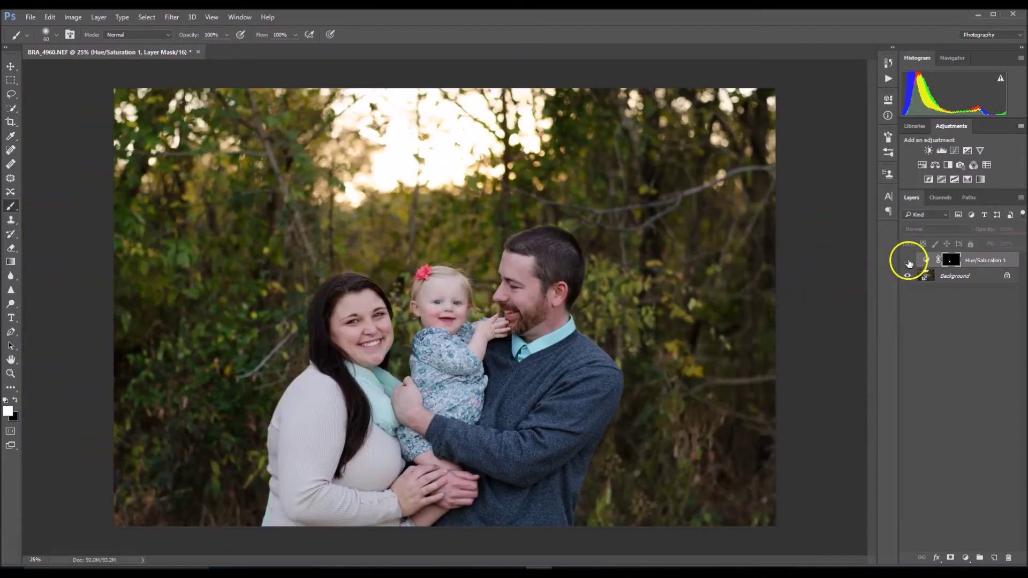
click(908, 262)
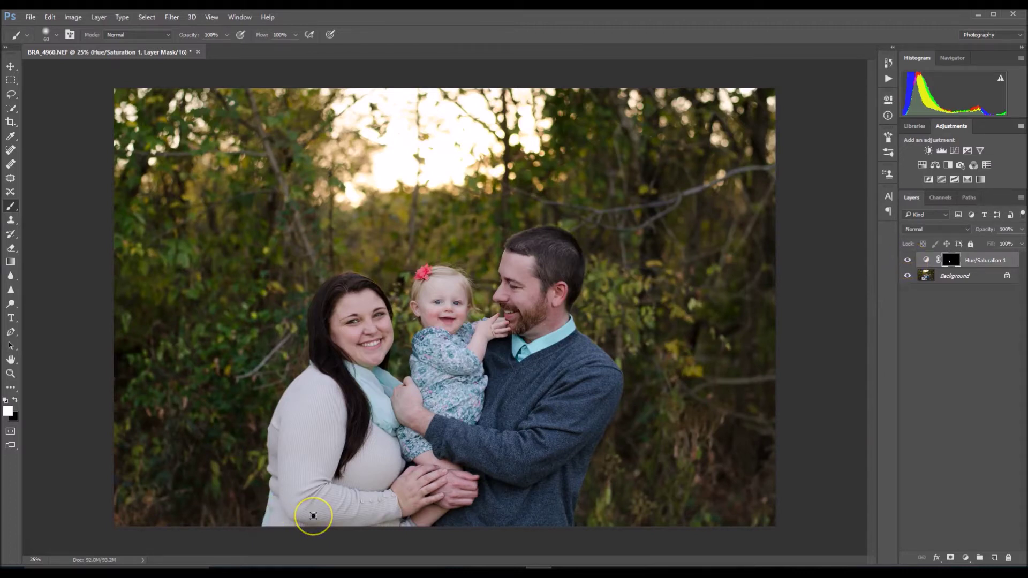
Flatten the image and add a new empty layer above the Background
right_click(960, 281)
click(975, 395)
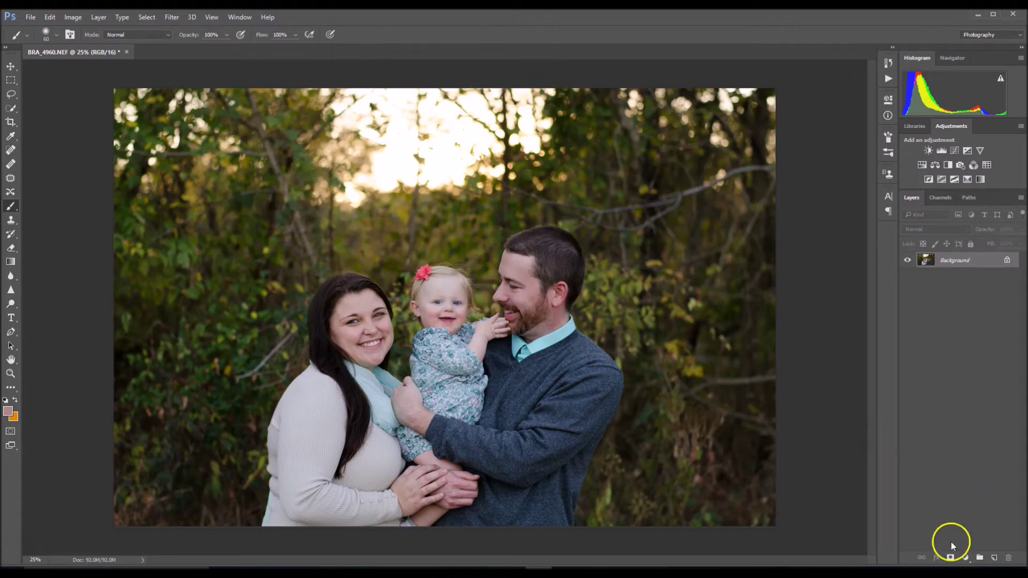
click(994, 558)
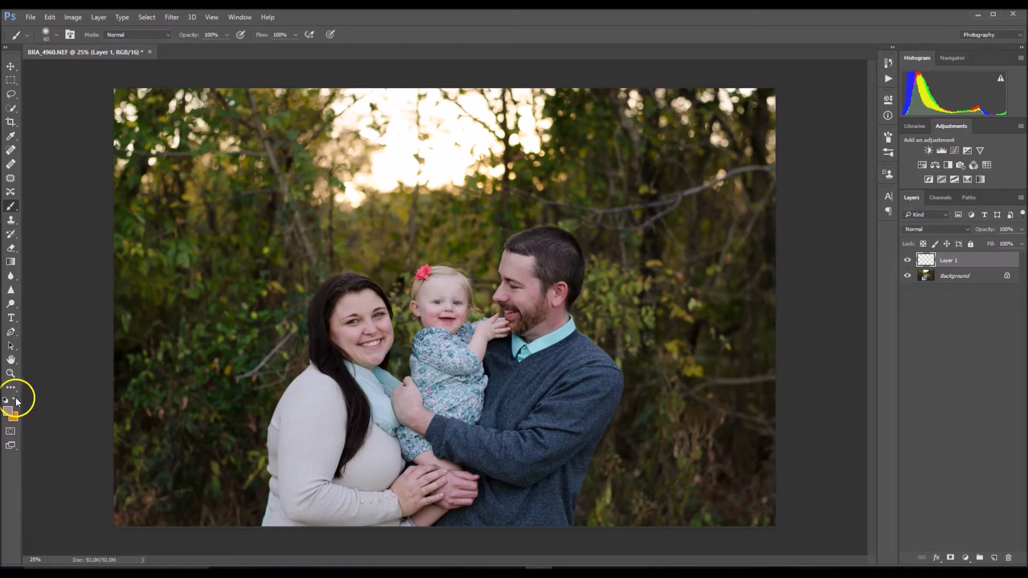
Set the foreground colour to the bright orange ffa81e
click(8, 412)
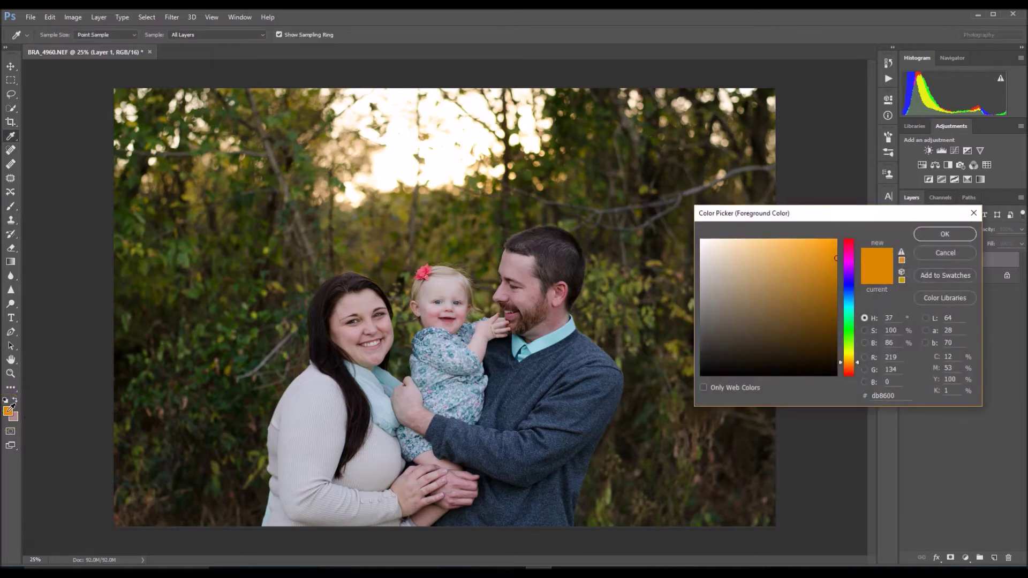
mouse_move(828, 262)
mouse_down()
mouse_move(822, 230)
mouse_move(770, 220)
mouse_move(818, 206)
mouse_up()
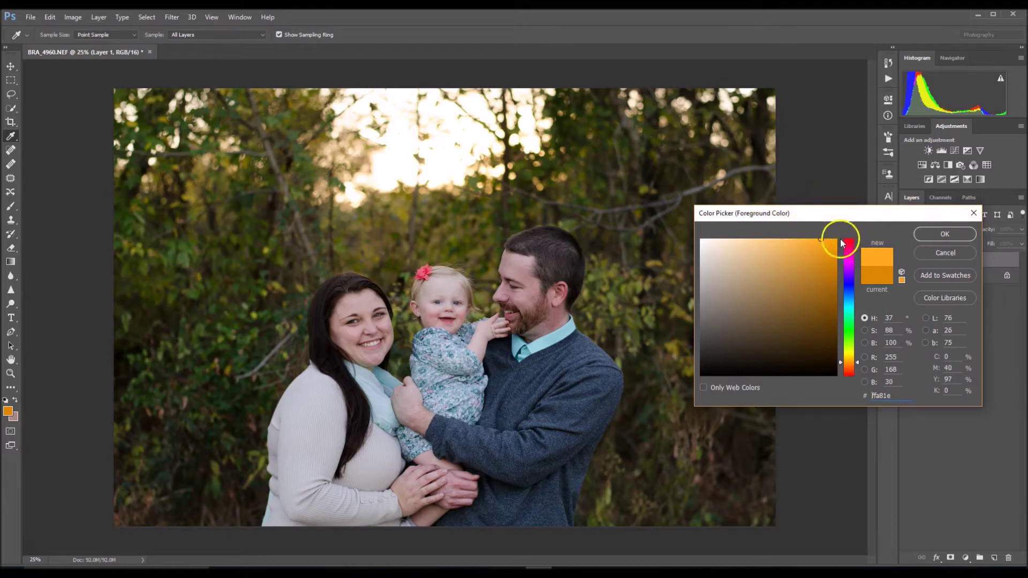
click(944, 234)
Paint a soft orange glow between the woman and the baby on the new layer with an 1800 px brush
key(b)
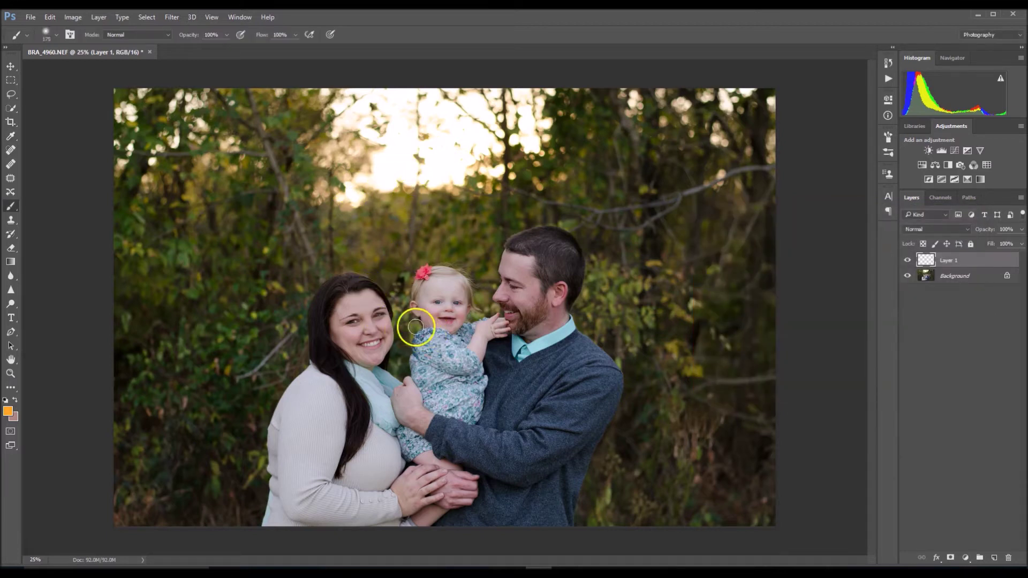
key(bracketright)
key(bracketright)
key(bracketright)
key(bracketright)
key(bracketright)
key(bracketright)
key(bracketright)
key(bracketright)
key(bracketright)
key(bracketright)
key(bracketright)
key(bracketright)
key(bracketright)
key(bracketright)
key(bracketright)
key(bracketright)
key(bracketright)
key(bracketright)
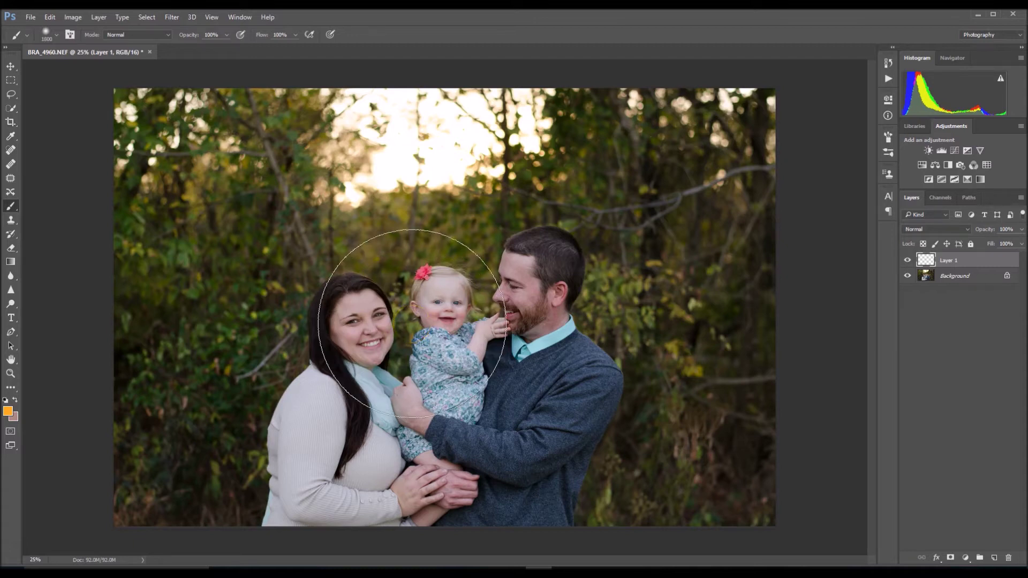
drag(411, 324, 378, 328)
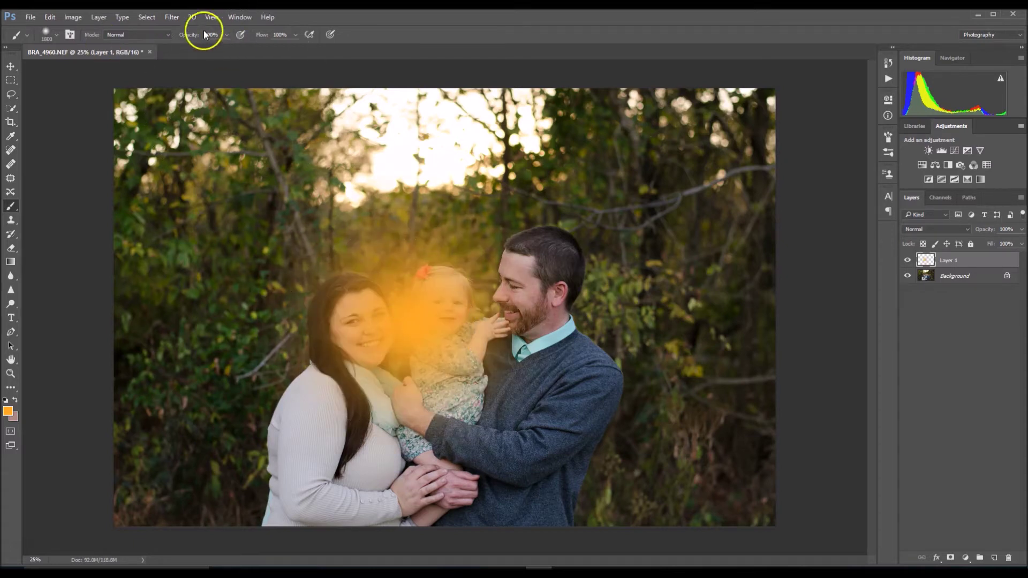
Set the foreground colour to the lighter orange ffbd54 and dab it over the glow's centre with a 1400 px brush
click(8, 413)
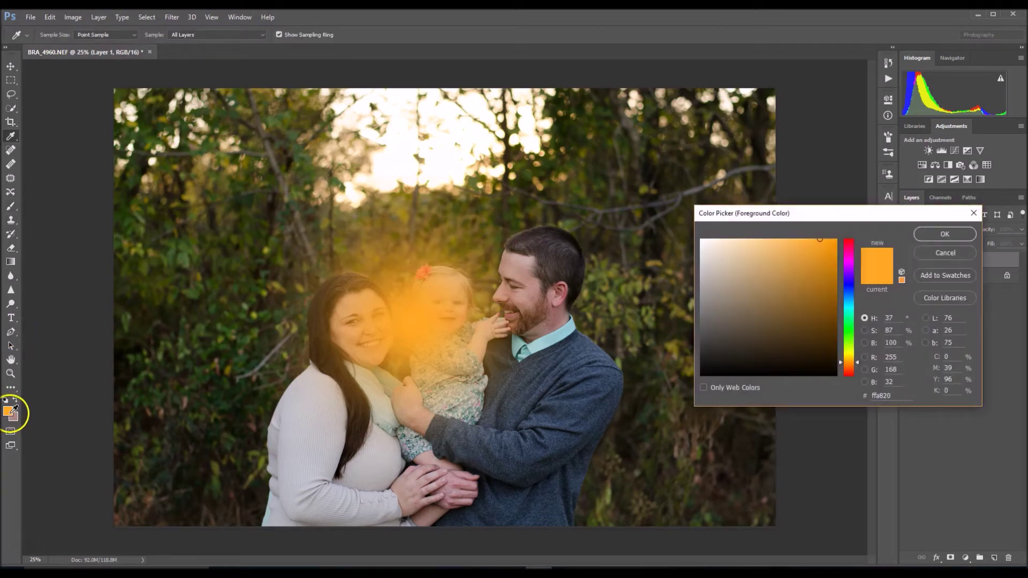
drag(823, 241, 792, 232)
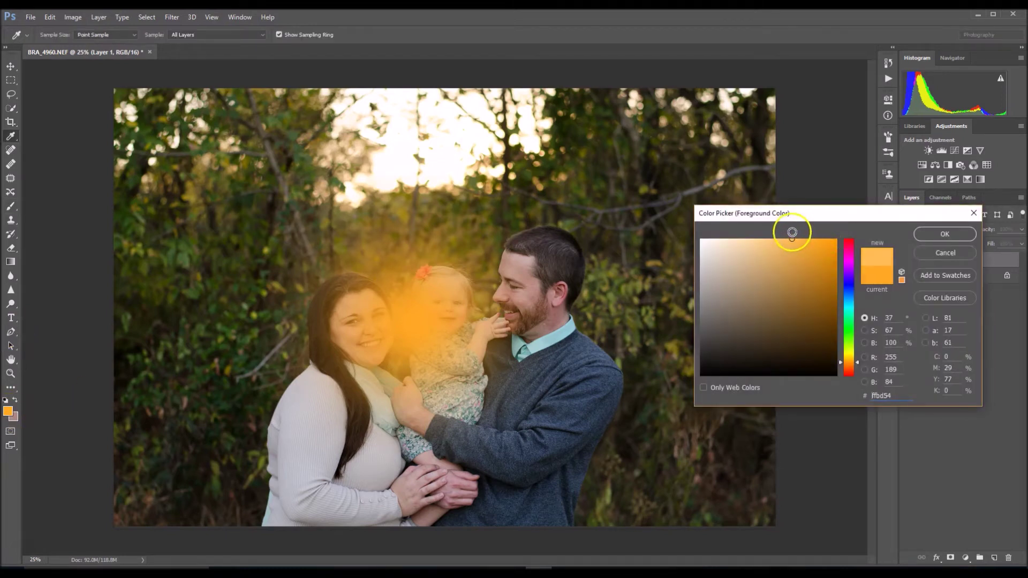
click(938, 234)
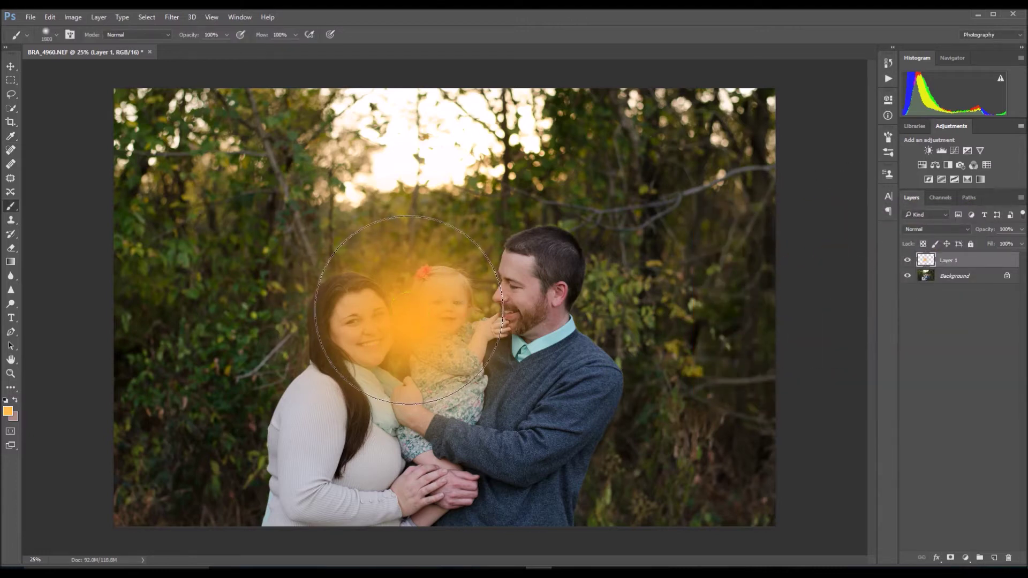
key(bracketleft)
key(bracketleft)
key(bracketleft)
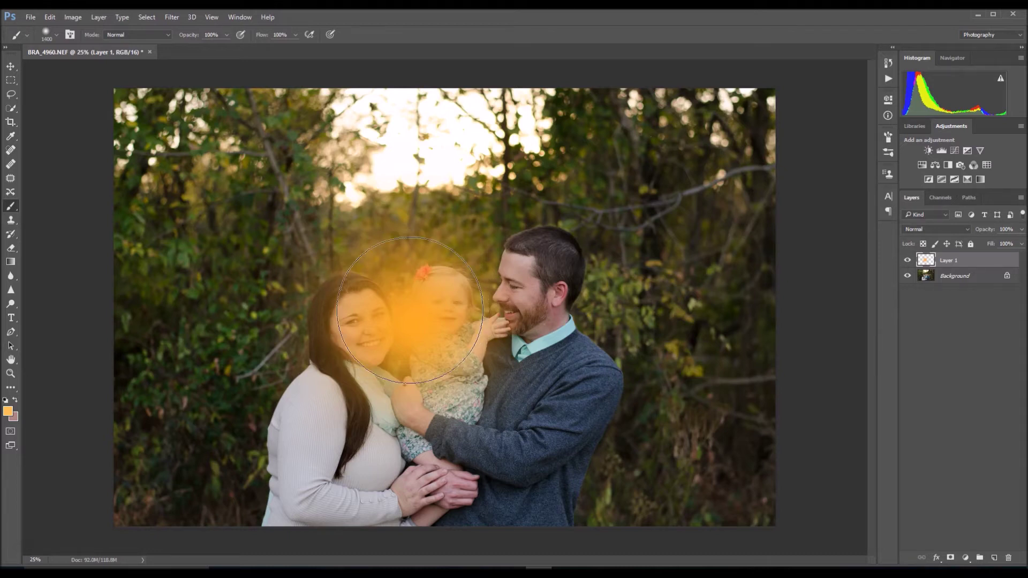
click(410, 309)
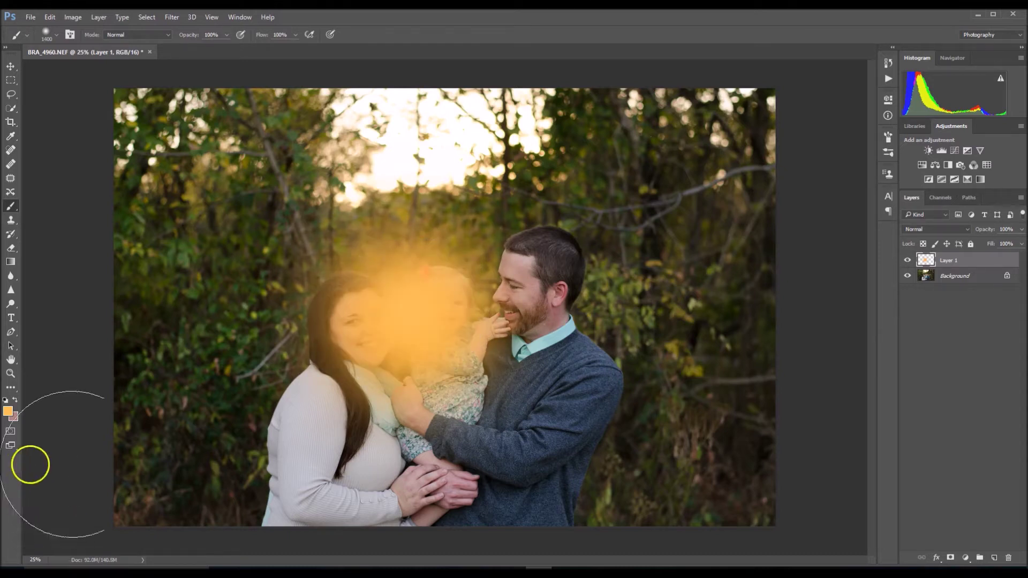
Set the foreground colour to the pale orange ffdba2 and dab it over the glow's centre with an 1100 px brush
click(10, 416)
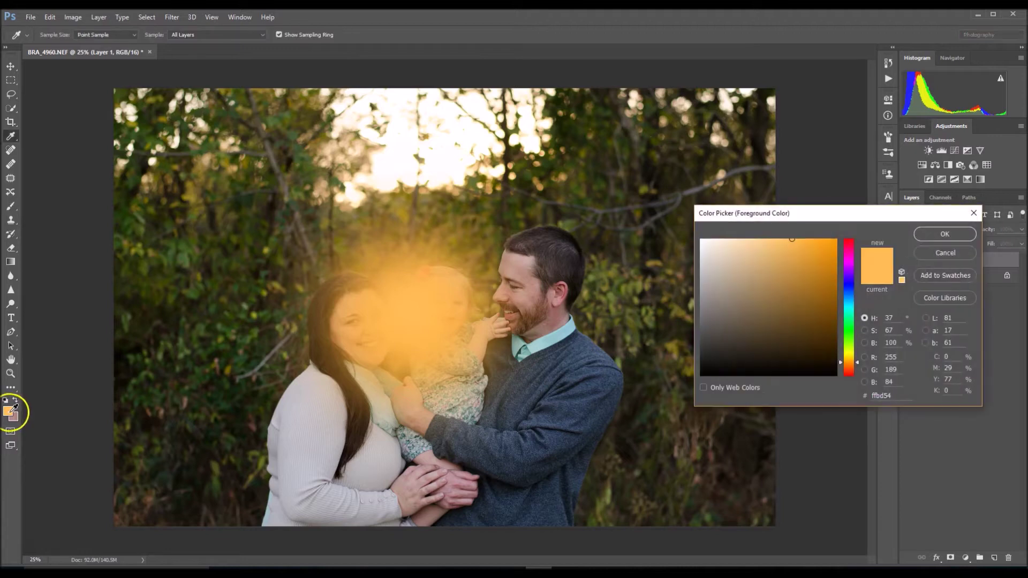
click(757, 239)
mouse_move(757, 239)
mouse_down()
mouse_move(748, 229)
mouse_move(773, 227)
mouse_move(746, 222)
mouse_up()
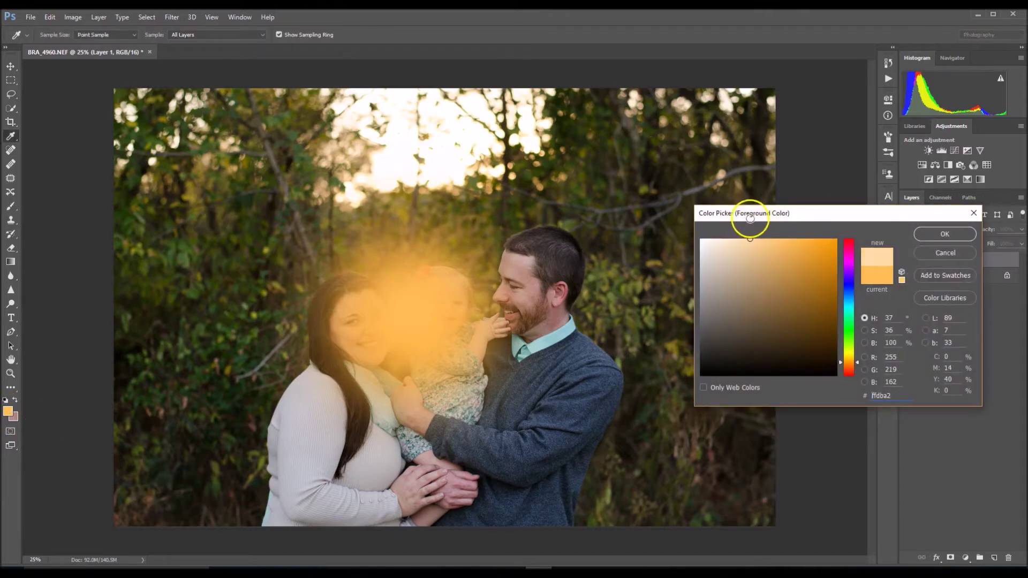
click(945, 234)
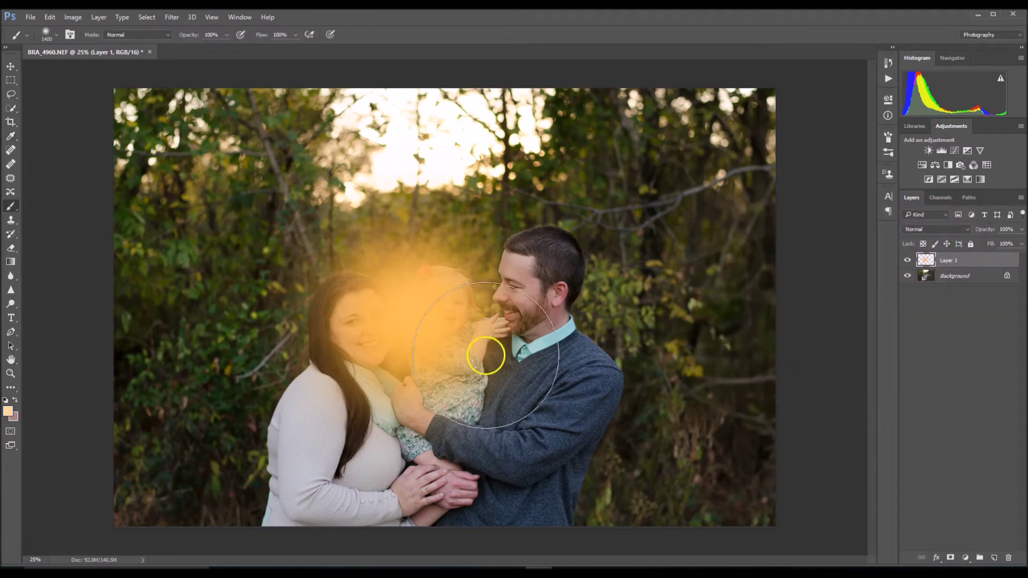
key(bracketleft)
key(bracketleft)
key(bracketleft)
click(406, 313)
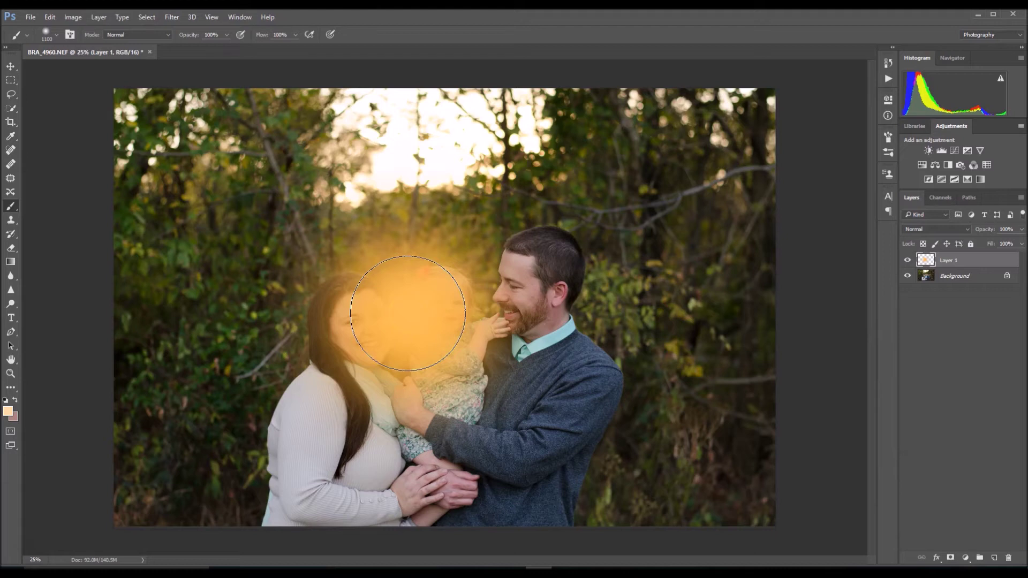
click(408, 313)
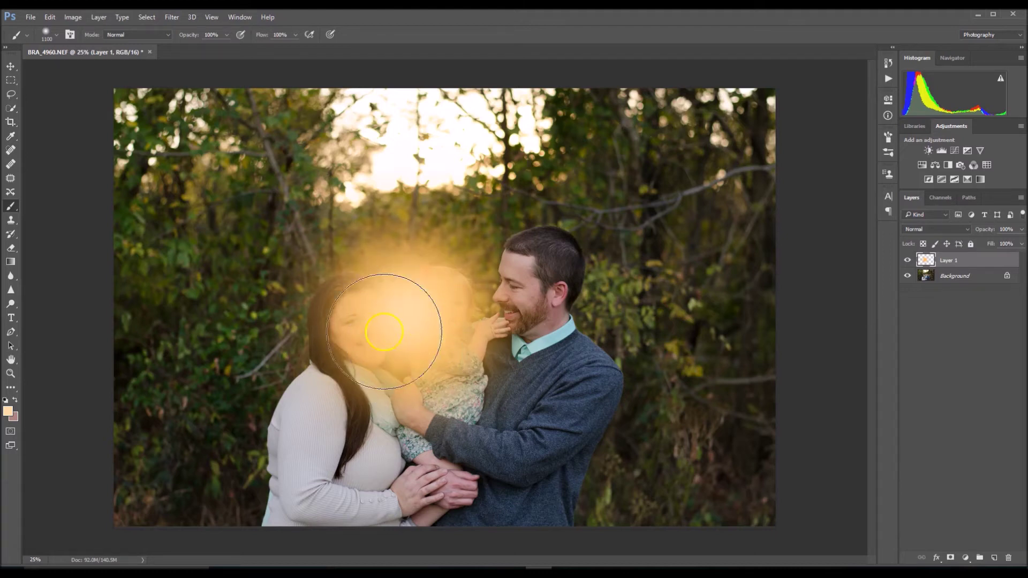
Brighten the core of the glow with another pale orange dab, using a 900 px brush
key(bracketright)
key(bracketright)
key(bracketright)
key(bracketright)
key(bracketright)
click(370, 302)
key(bracketleft)
key(bracketleft)
key(bracketleft)
key(bracketleft)
key(bracketleft)
key(bracketleft)
key(bracketleft)
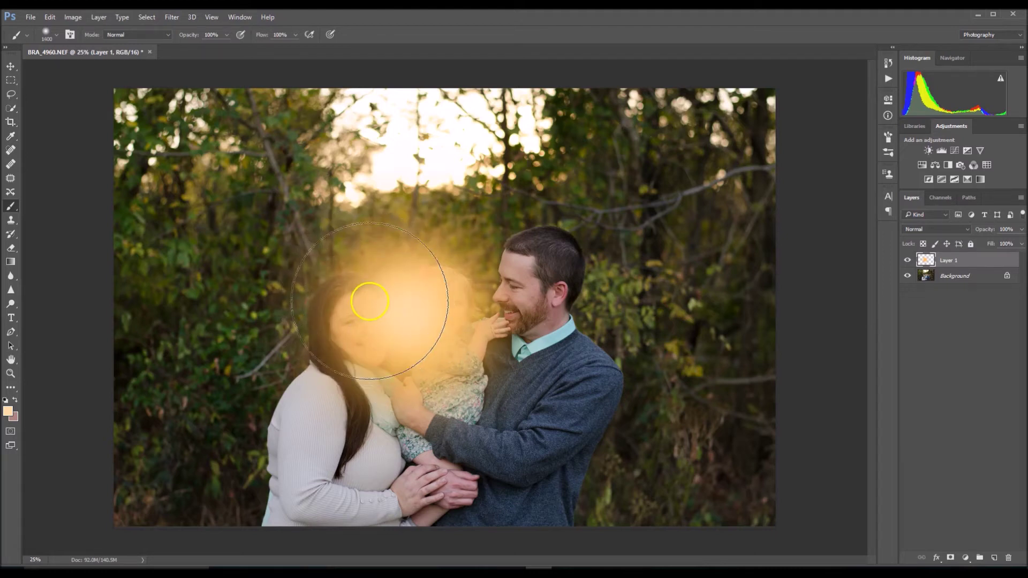
click(397, 325)
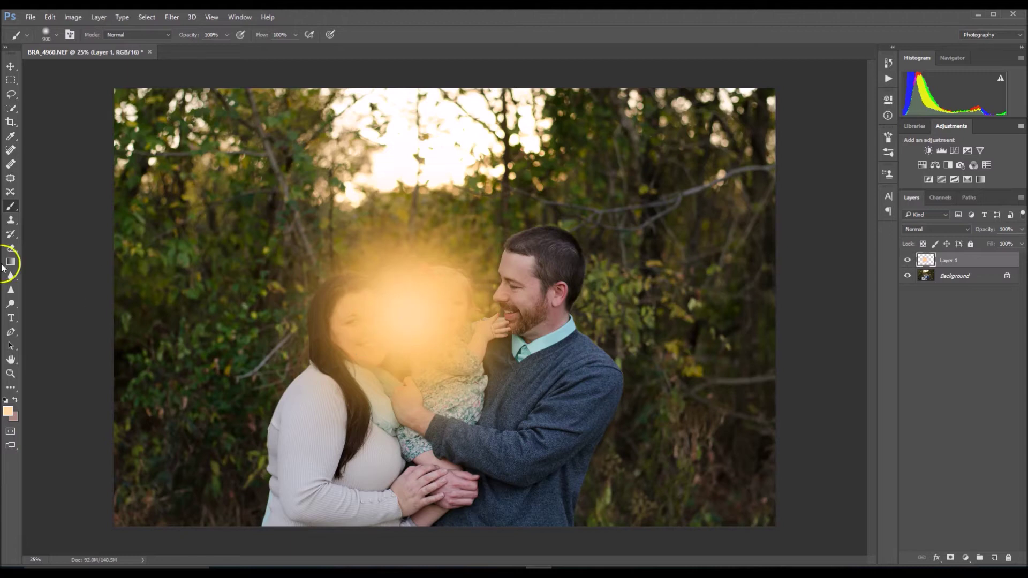
Set the glow layer's blend mode to Screen and move the glow up over the bright sky above the family
click(948, 230)
click(947, 303)
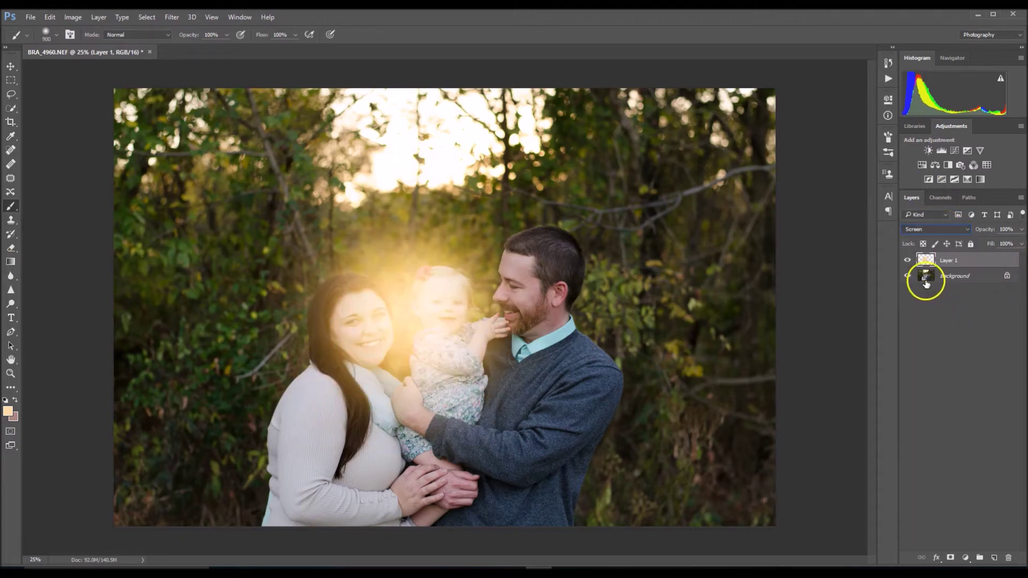
click(9, 67)
drag(337, 372, 409, 166)
Transform the glow to 102.15% width and 98.52% height, centred over the bright sky, and compare with the layer hidden
key(ctrl+t)
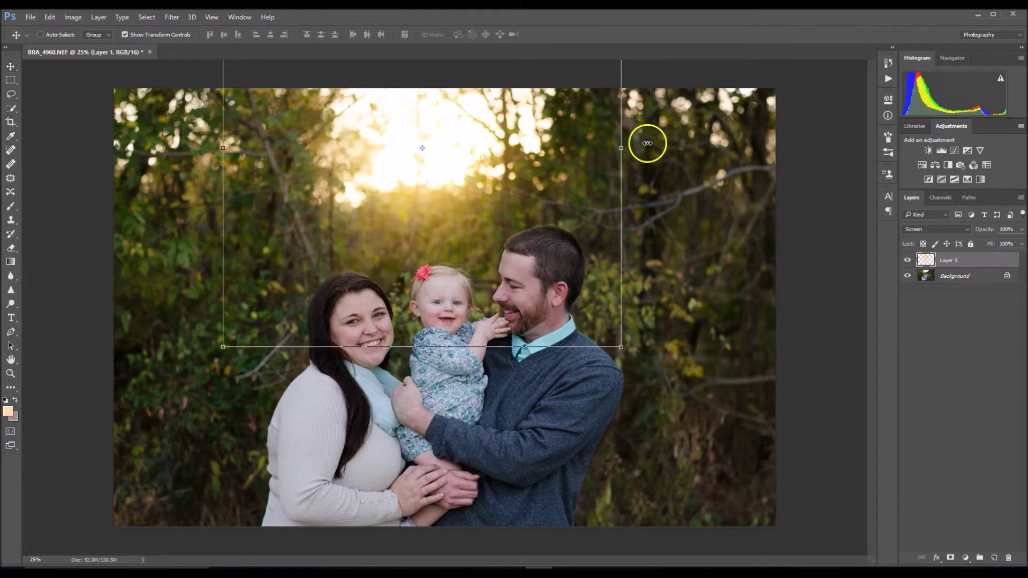
drag(622, 147, 645, 144)
mouse_move(222, 148)
mouse_down()
mouse_move(191, 150)
mouse_move(220, 151)
mouse_move(212, 149)
mouse_up()
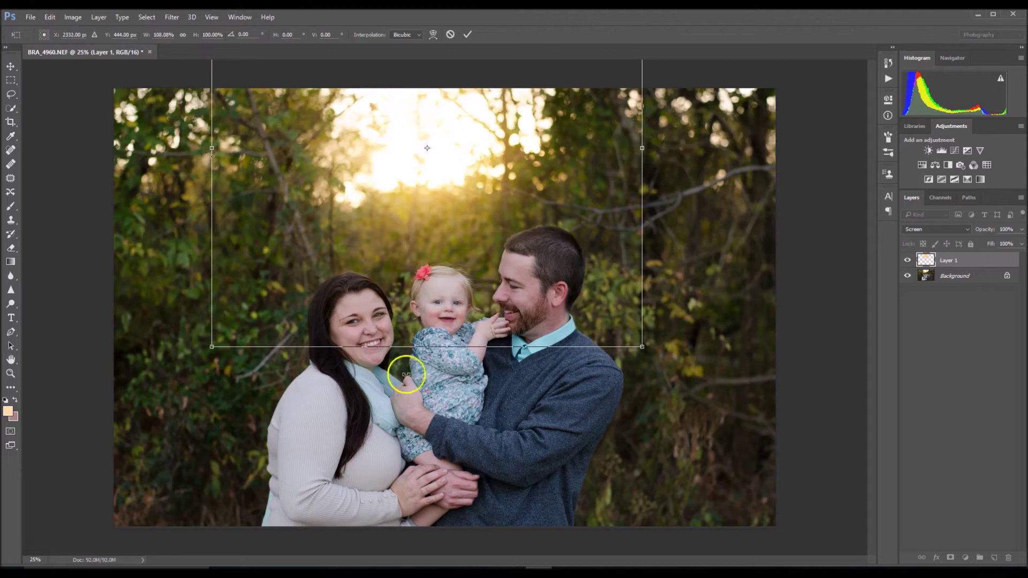
mouse_move(428, 348)
mouse_down()
mouse_move(426, 365)
mouse_move(422, 341)
mouse_up()
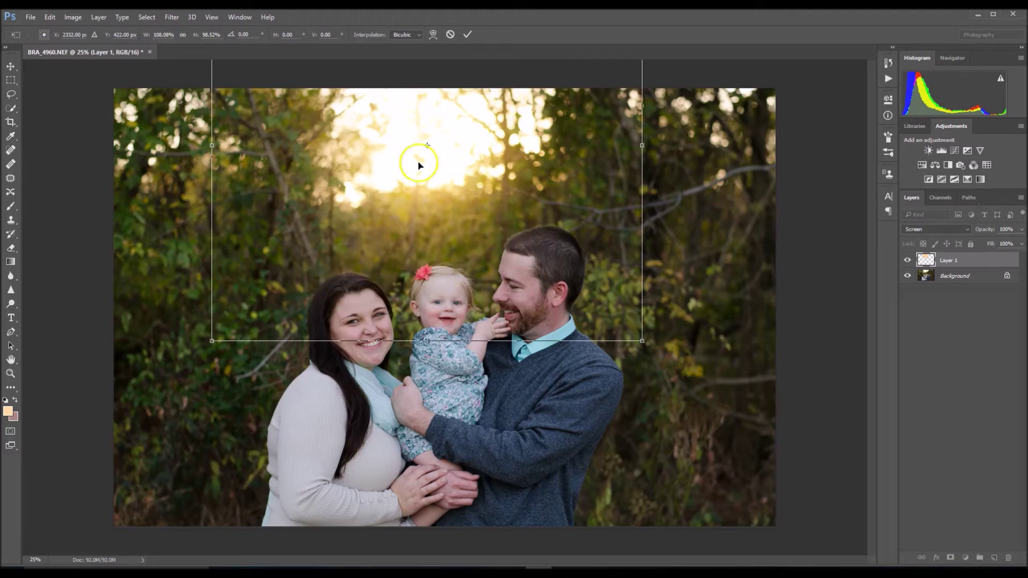
mouse_move(449, 170)
mouse_down()
mouse_move(693, 179)
mouse_move(546, 165)
mouse_move(395, 230)
mouse_move(447, 226)
mouse_move(443, 184)
mouse_move(455, 173)
mouse_move(440, 170)
mouse_up()
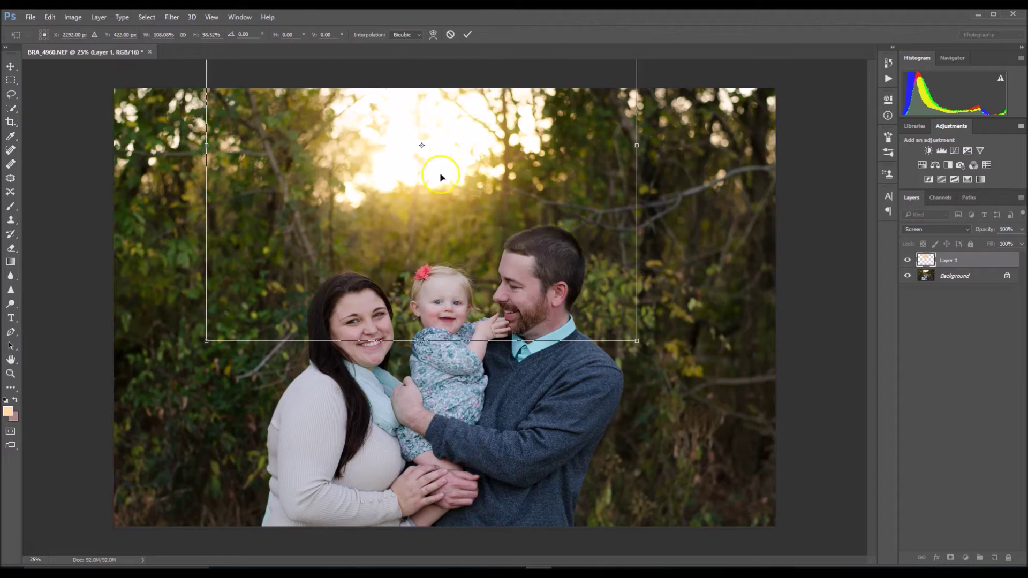
mouse_move(433, 163)
mouse_down()
mouse_move(423, 168)
mouse_move(434, 157)
mouse_up()
drag(641, 139, 624, 140)
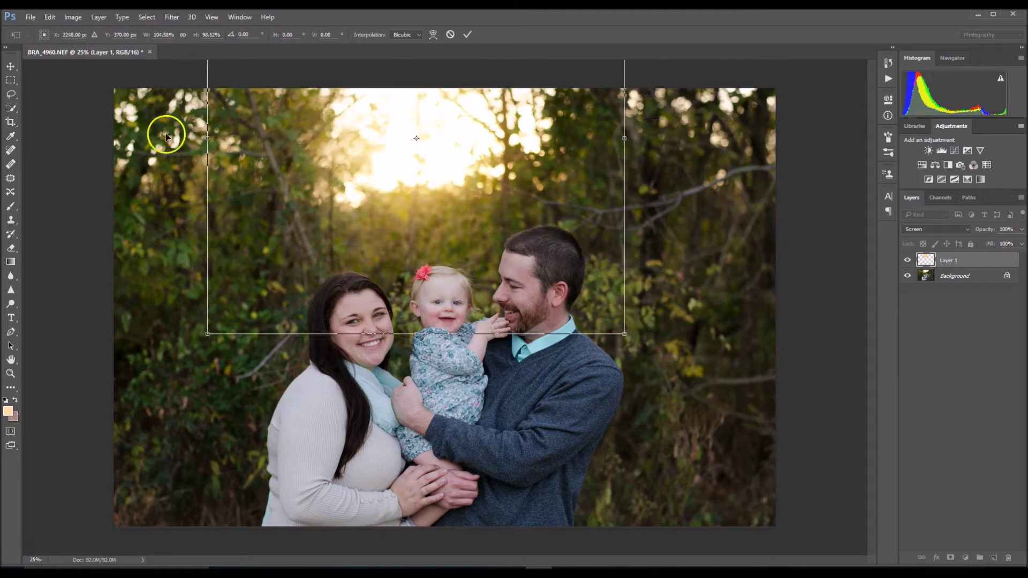
drag(204, 138, 217, 138)
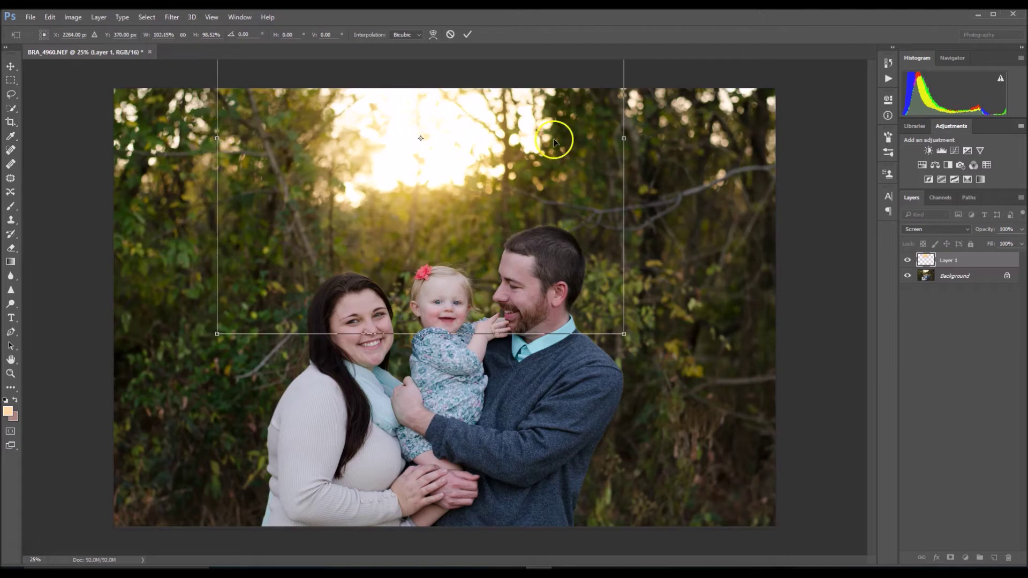
click(469, 36)
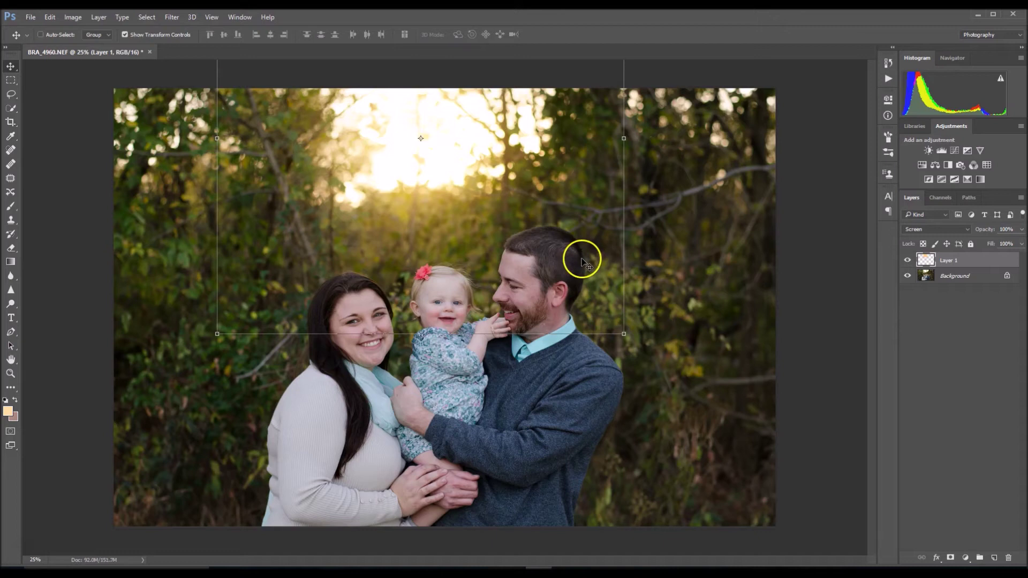
click(907, 260)
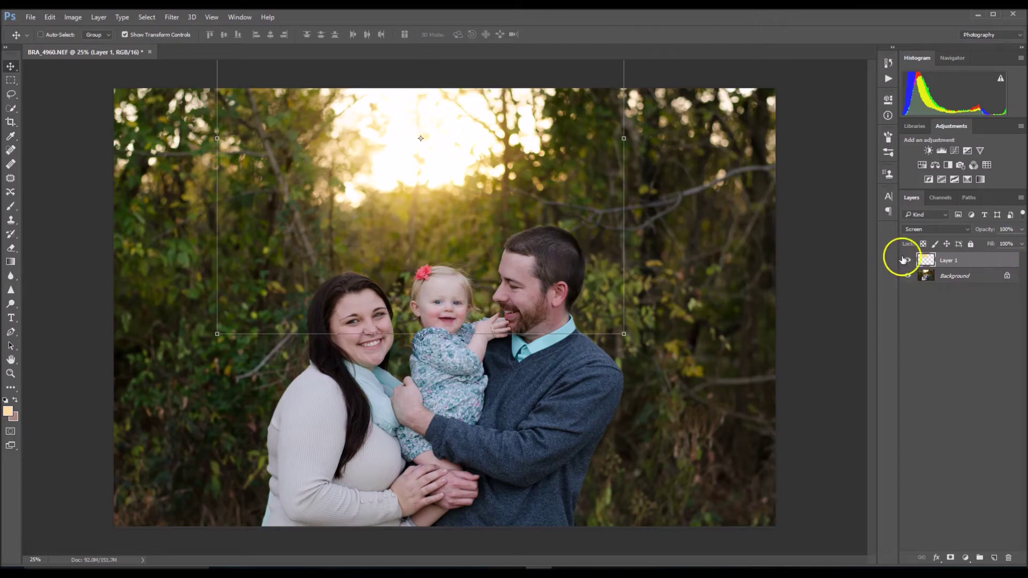
click(907, 260)
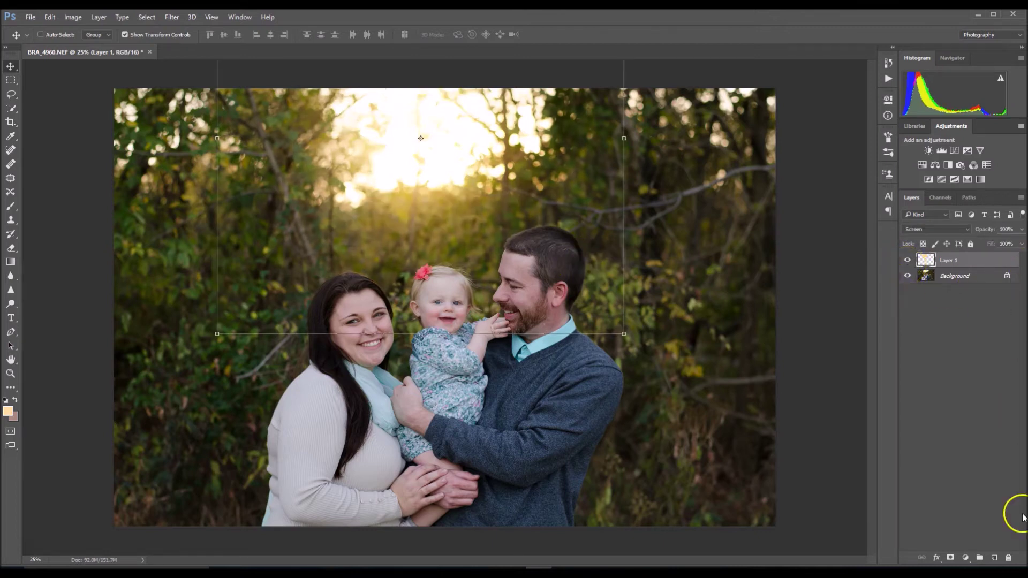
Add a new empty layer above the glow and set the foreground colour to the deep orange ff7800
click(994, 558)
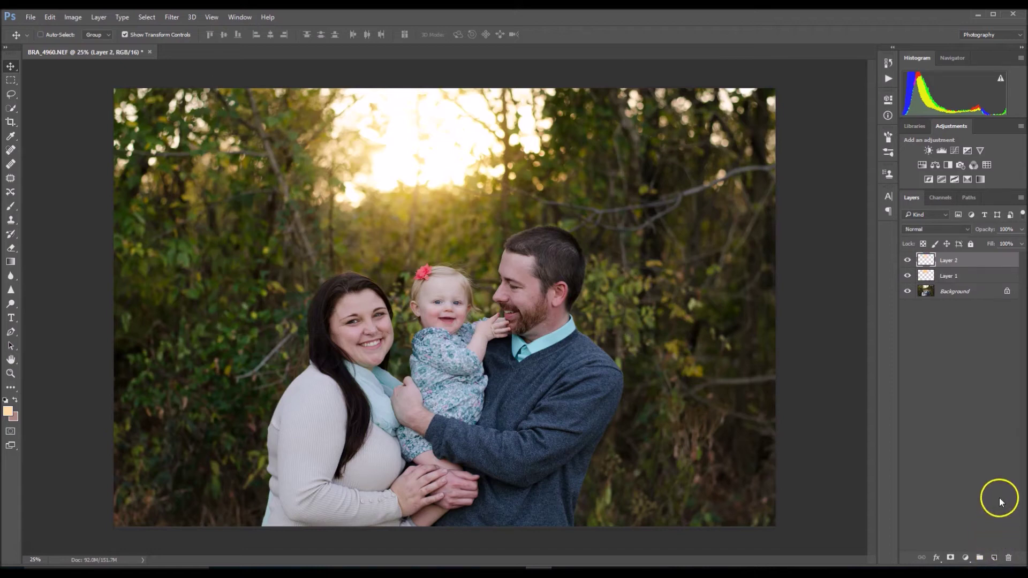
click(11, 415)
click(836, 242)
drag(855, 242, 854, 238)
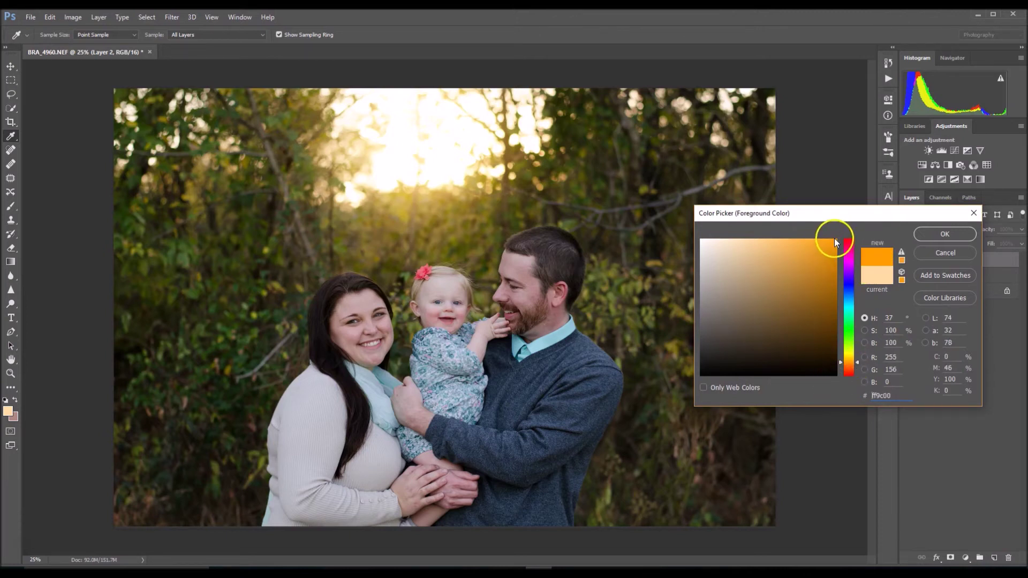
drag(856, 362, 856, 366)
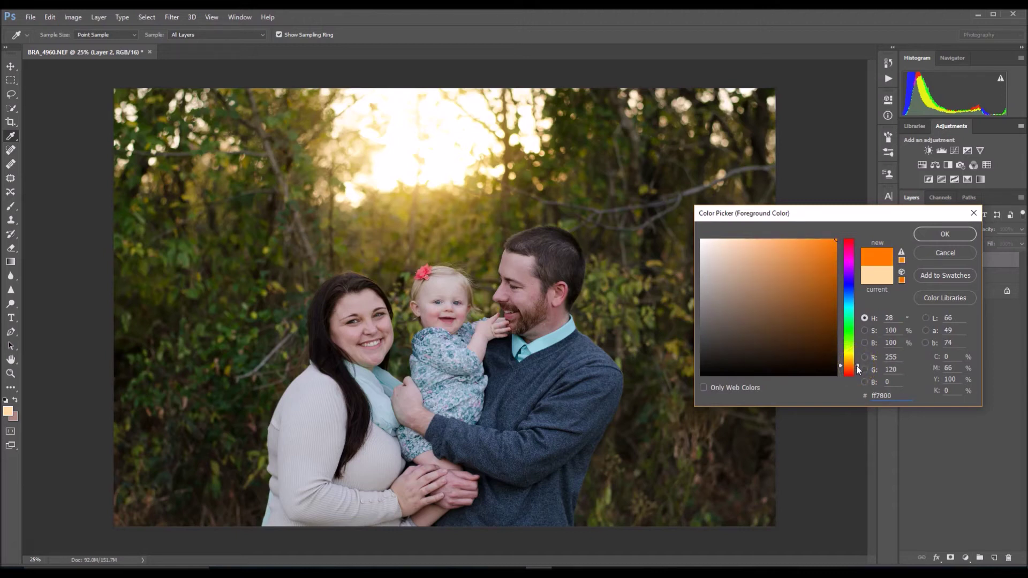
click(944, 234)
Paint a deep orange arc around the bright sky on the new layer with a soft 800 px brush
key(v)
key(b)
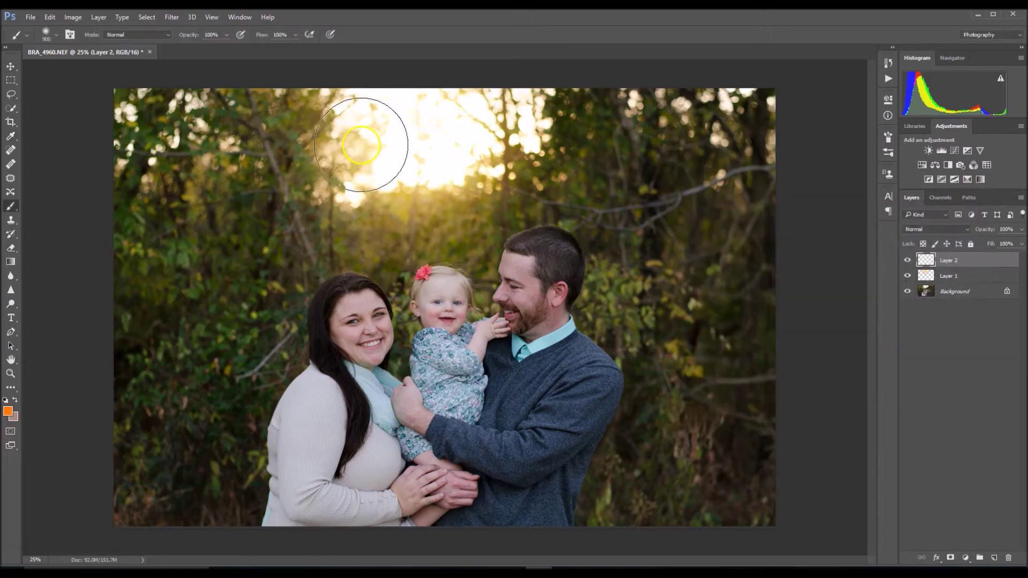
key(bracketleft)
key(bracketleft)
key(bracketleft)
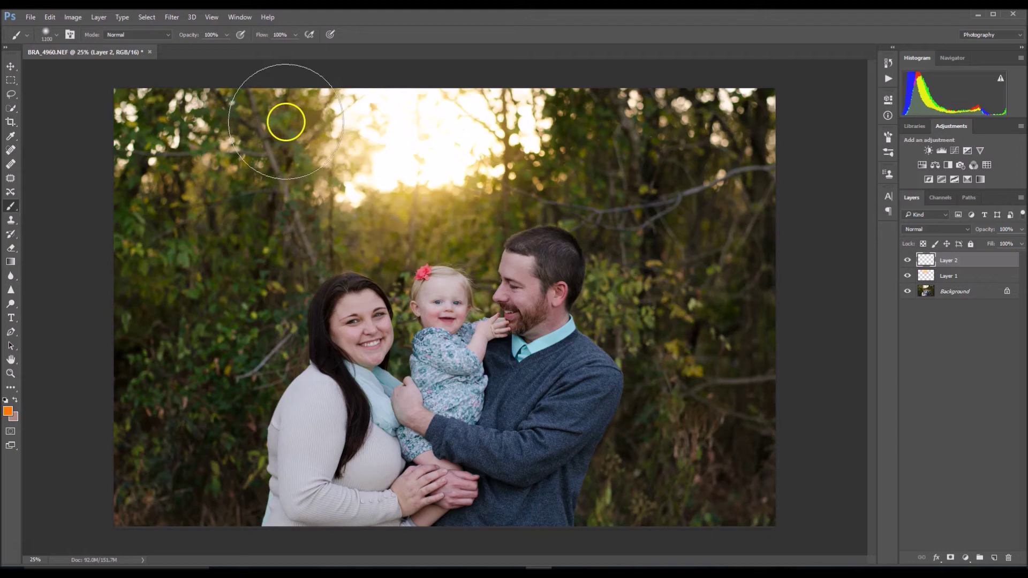
mouse_move(278, 105)
mouse_down()
mouse_move(303, 195)
mouse_move(354, 214)
mouse_move(432, 217)
mouse_move(506, 183)
mouse_move(558, 132)
mouse_move(557, 71)
mouse_up()
mouse_move(236, 85)
mouse_down()
mouse_move(273, 101)
mouse_move(273, 85)
mouse_move(306, 86)
mouse_up()
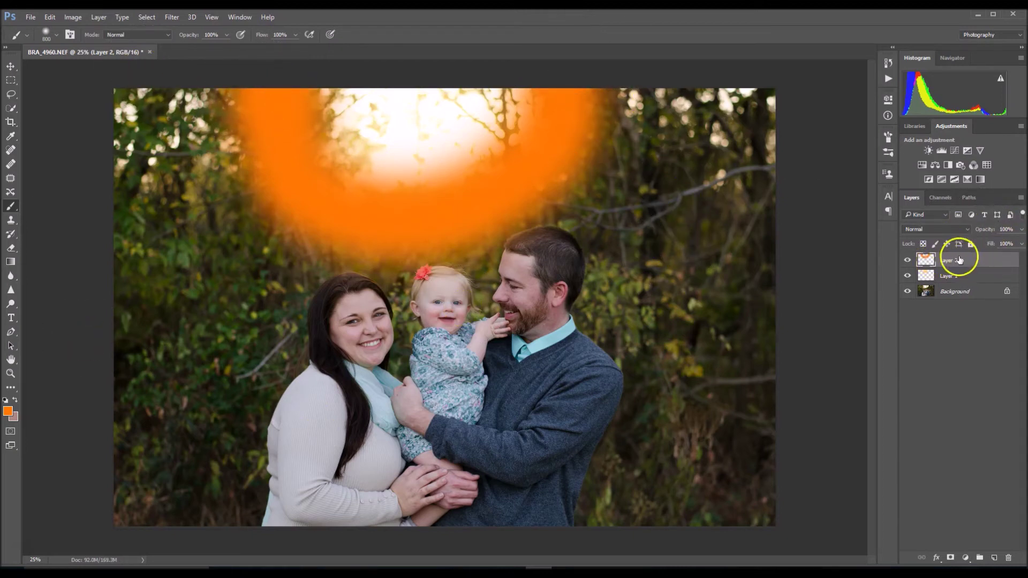
Set the orange arc layer to Screen blending at 16% opacity and compare with the layer hidden
click(950, 230)
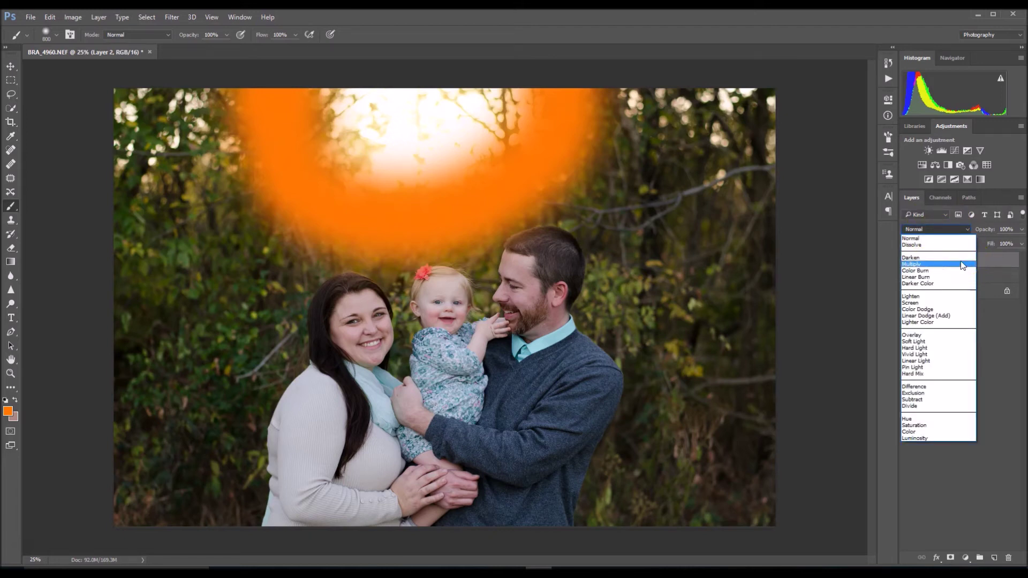
click(912, 302)
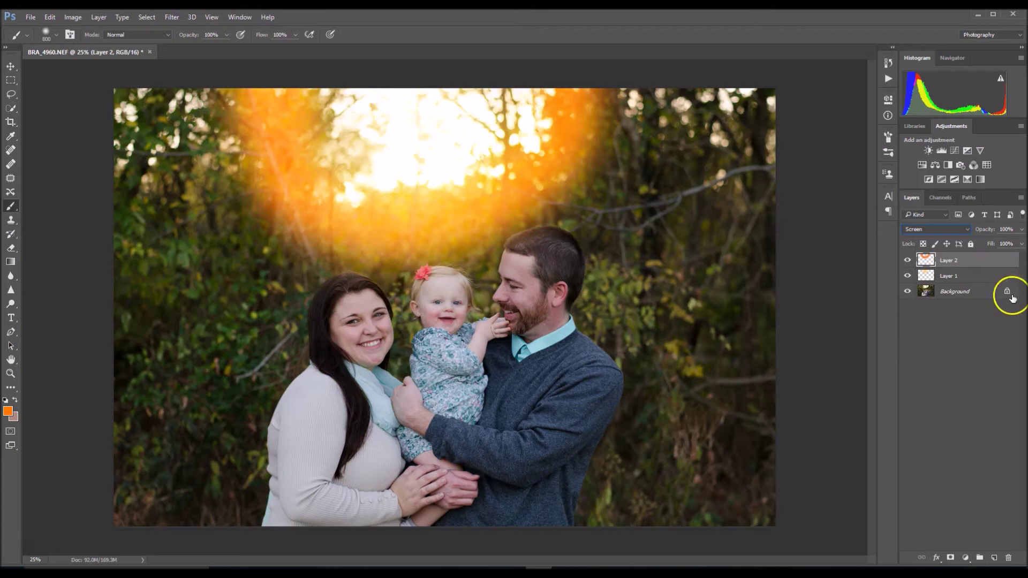
click(1021, 231)
drag(978, 245, 978, 247)
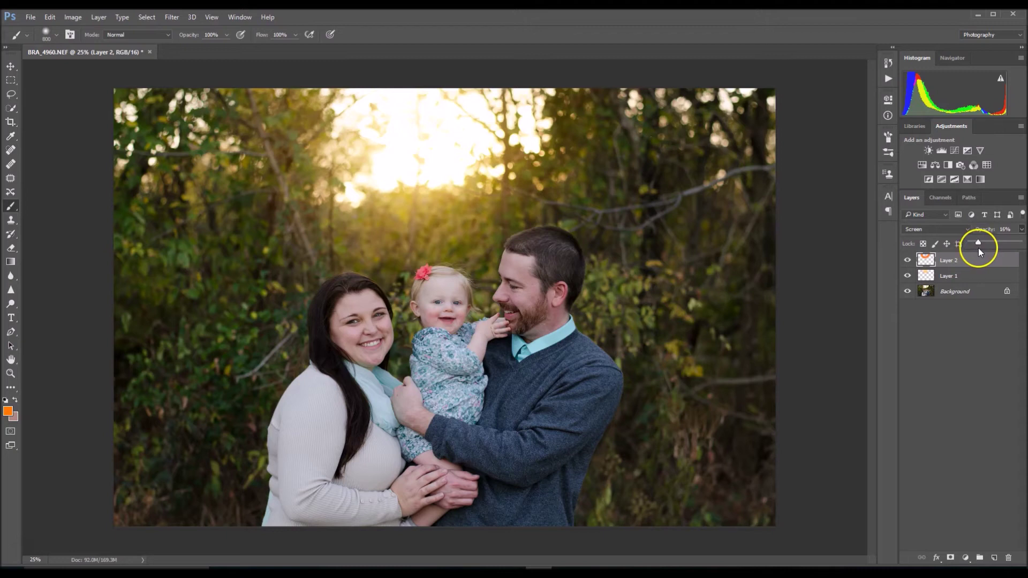
click(905, 263)
click(905, 263)
click(905, 262)
click(906, 261)
click(906, 261)
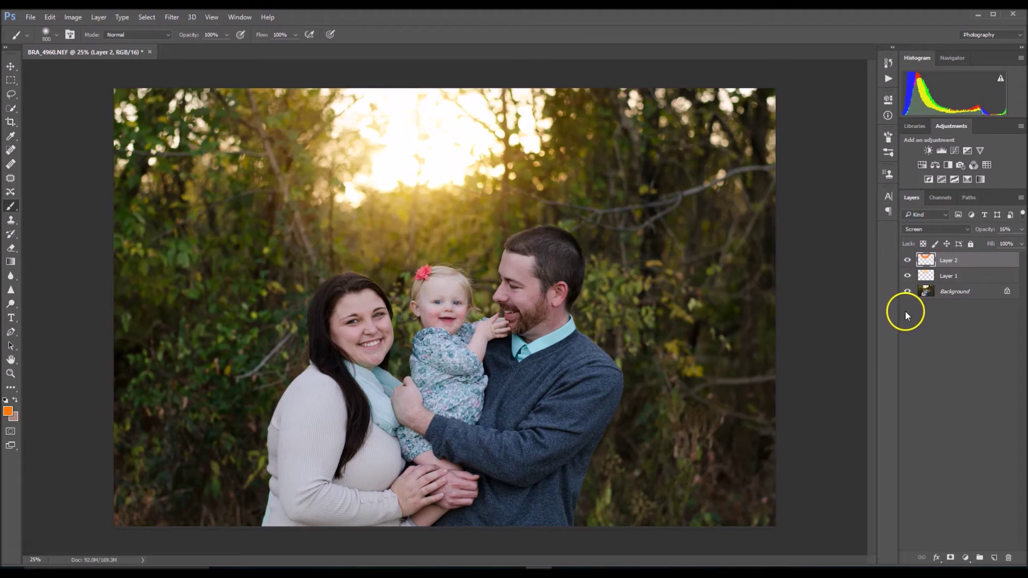
Add a gradient fill layer above the orange arc using the Neutral Density preset
click(966, 559)
click(950, 340)
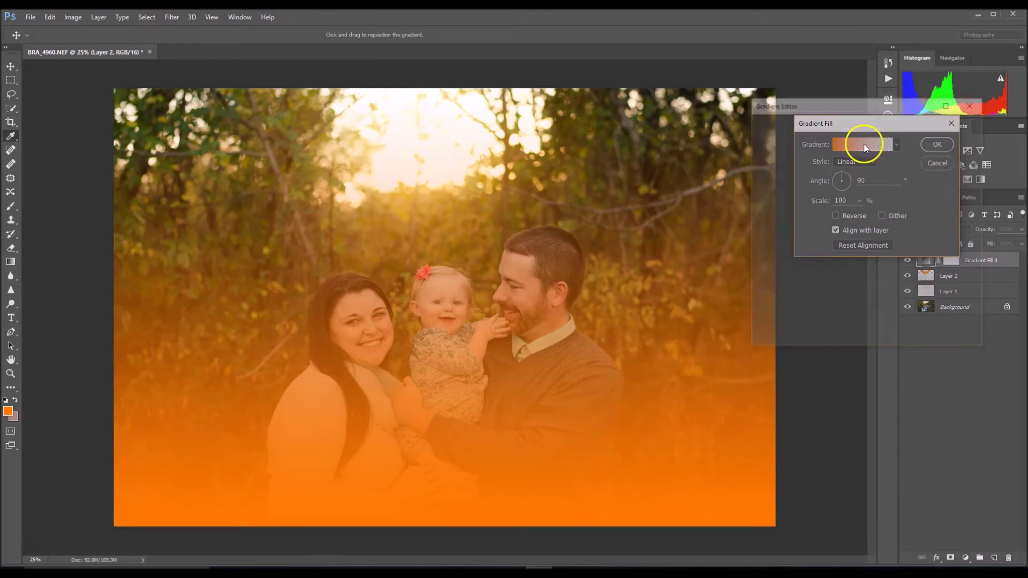
click(864, 146)
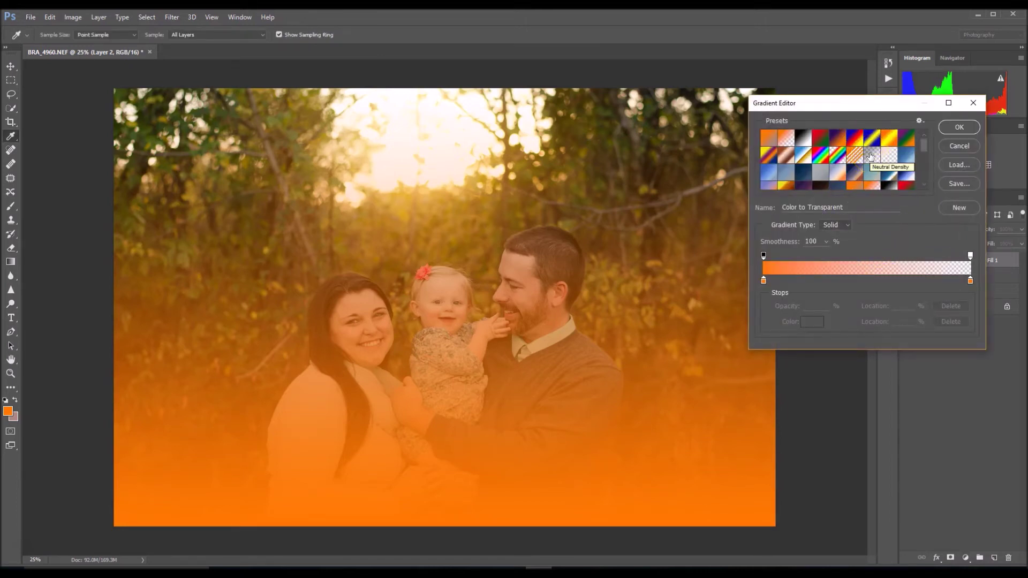
click(870, 156)
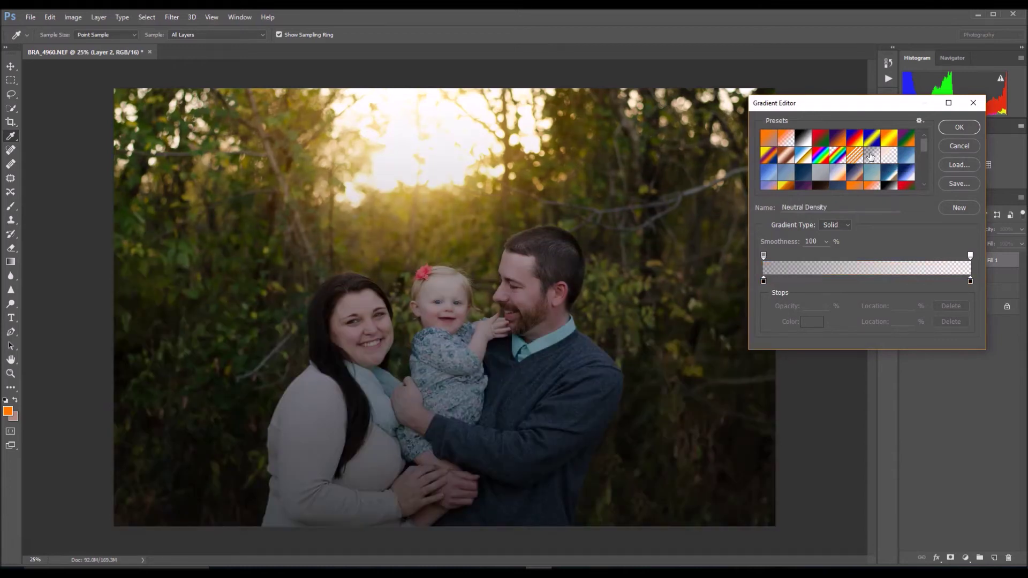
click(957, 128)
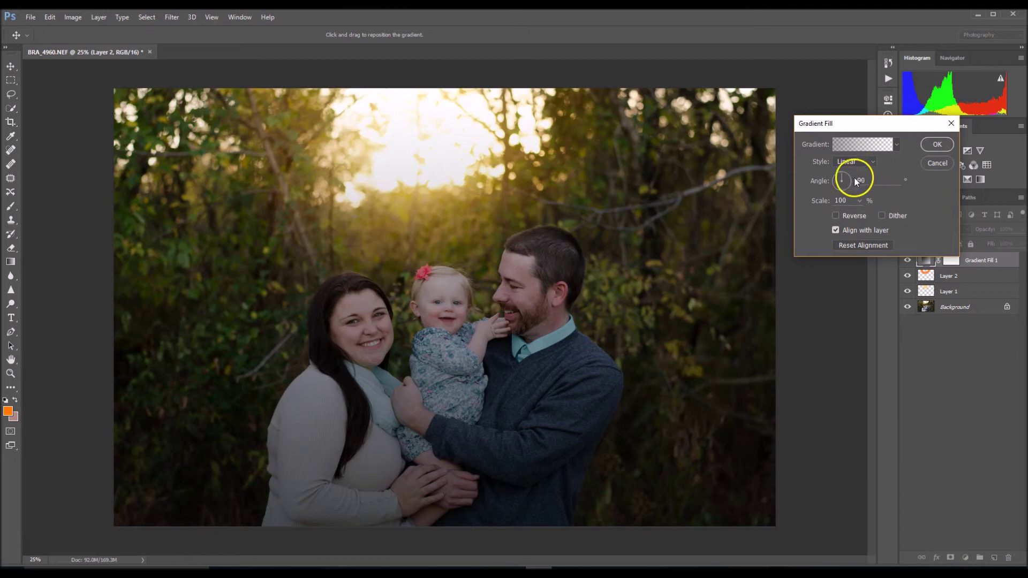
Set the gradient fill to Radial style with Reverse on so it darkens outward, and apply it
click(850, 161)
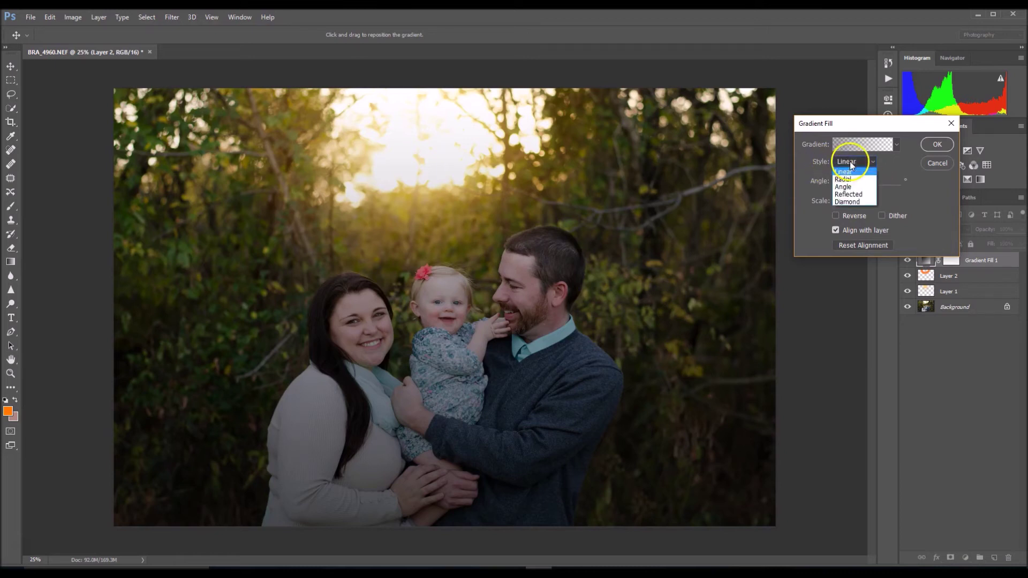
click(848, 159)
click(836, 215)
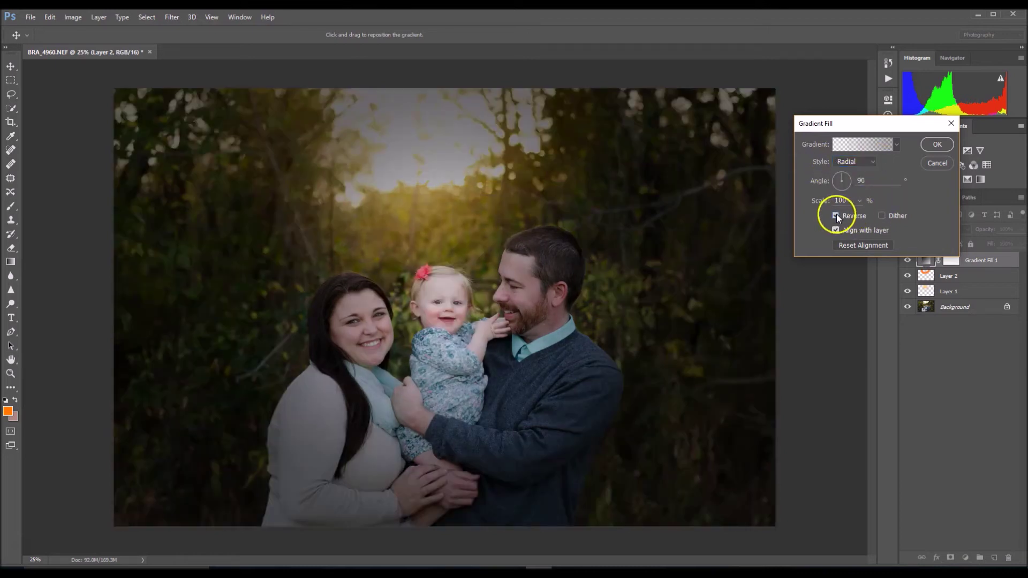
click(937, 145)
Paint black on the gradient fill's mask over the bright sky and the family with a soft 1600 px brush
key(b)
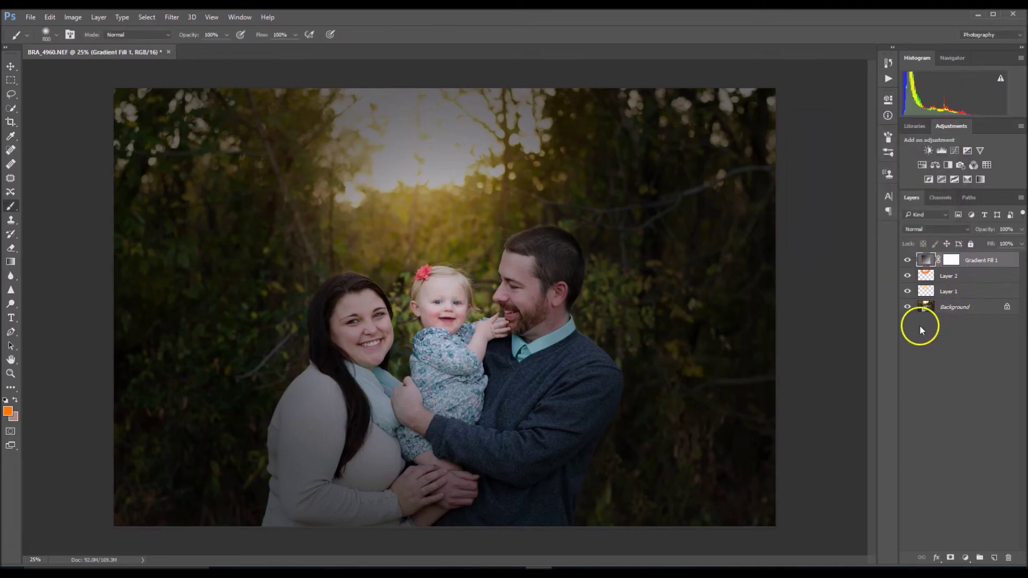
click(952, 260)
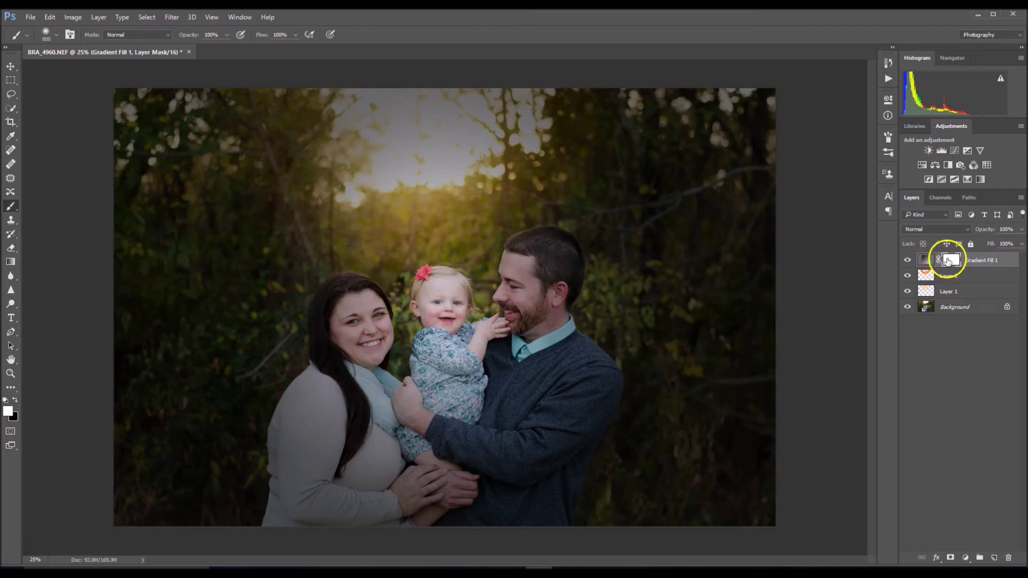
click(16, 401)
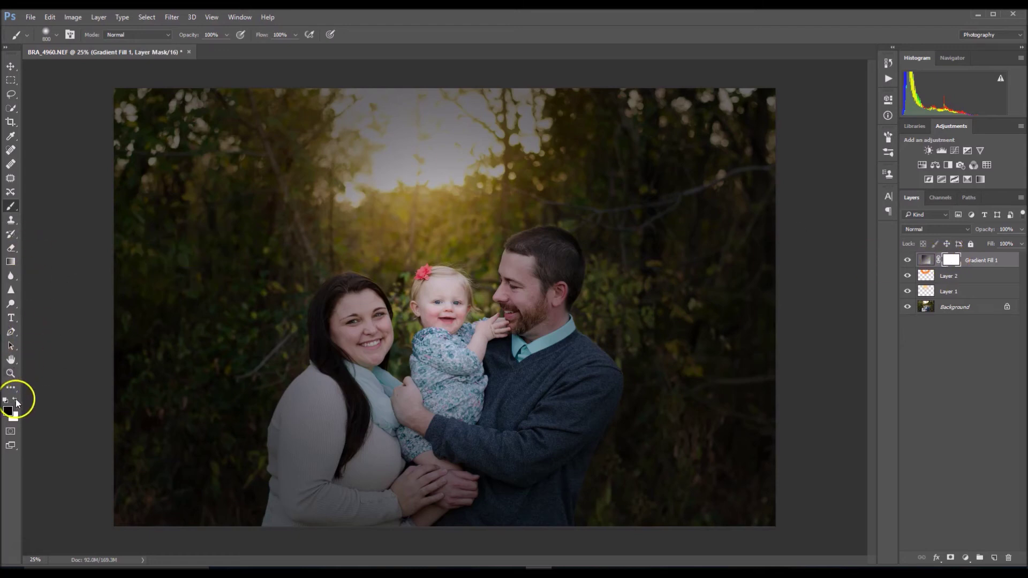
key(bracketright)
key(bracketright)
key(bracketright)
key(bracketright)
key(bracketright)
key(bracketright)
key(bracketright)
key(bracketright)
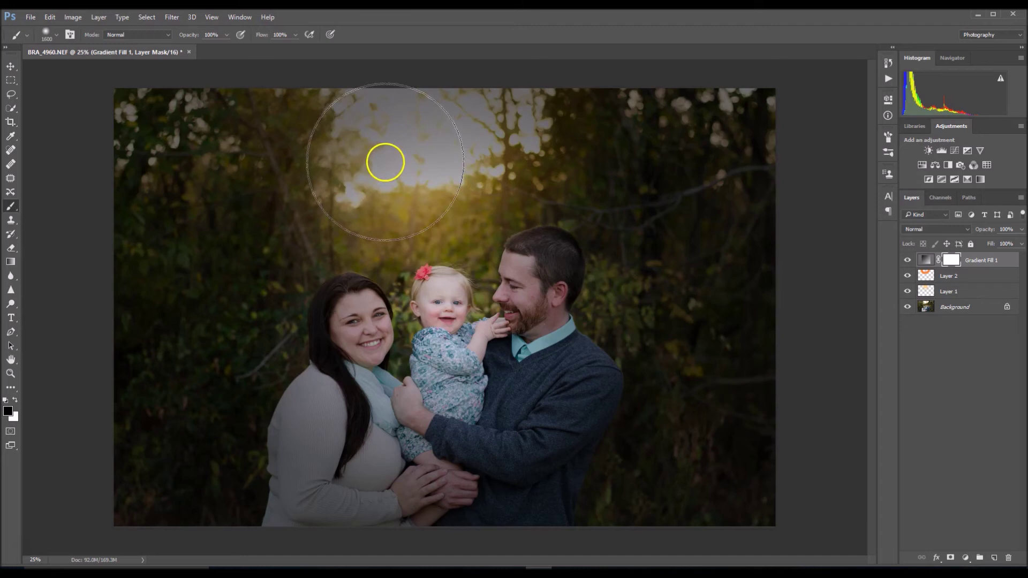
mouse_move(363, 124)
mouse_down()
mouse_move(337, 132)
mouse_move(324, 155)
mouse_move(346, 174)
mouse_move(473, 173)
mouse_move(539, 139)
mouse_move(549, 171)
mouse_move(553, 145)
mouse_up()
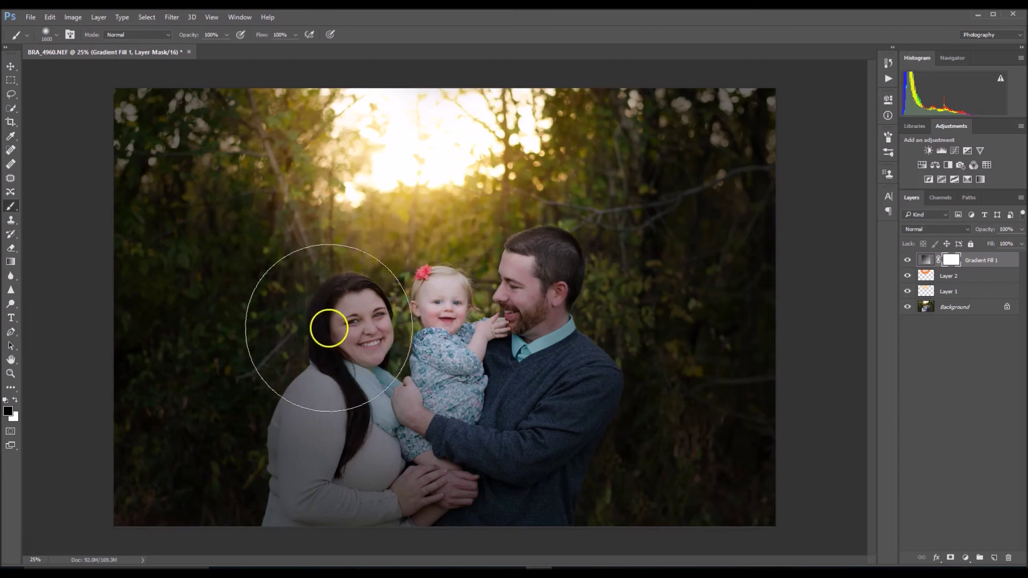
mouse_move(323, 478)
mouse_down()
mouse_move(351, 468)
mouse_move(317, 451)
mouse_move(281, 476)
mouse_move(317, 468)
mouse_move(341, 490)
mouse_move(426, 489)
mouse_up()
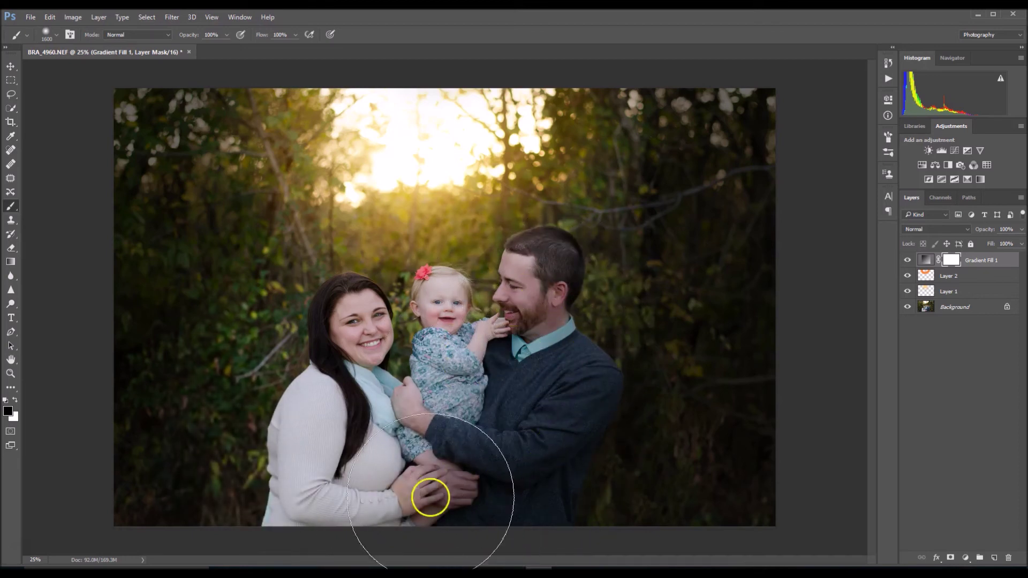
drag(417, 436, 467, 406)
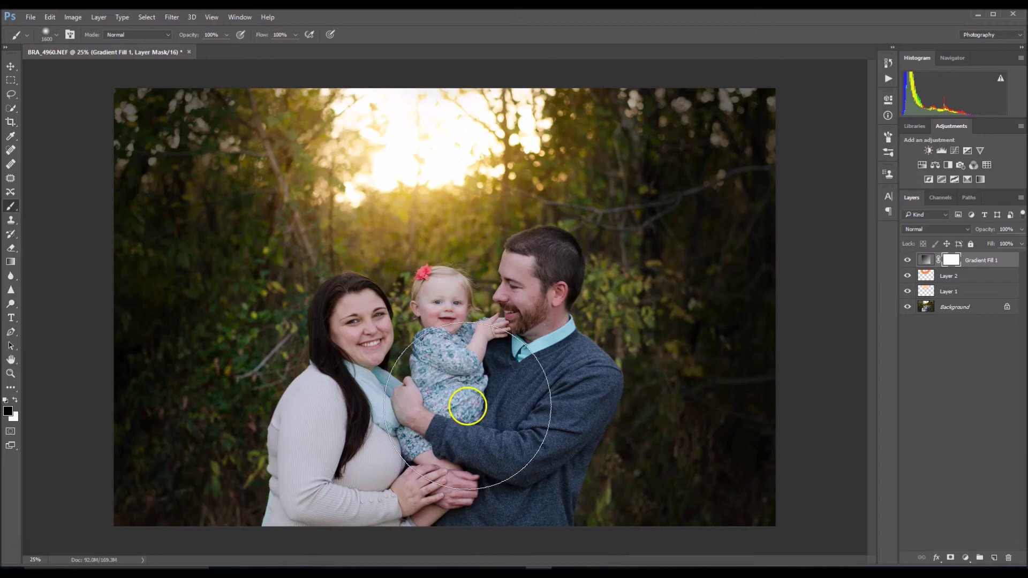
Enlarge the brush to 2400 px and clear the remaining darkening around the family on the gradient fill's mask
key(ctrl+i)
key(bracketright)
key(bracketright)
key(bracketright)
key(bracketright)
key(bracketright)
key(bracketright)
key(bracketright)
key(bracketright)
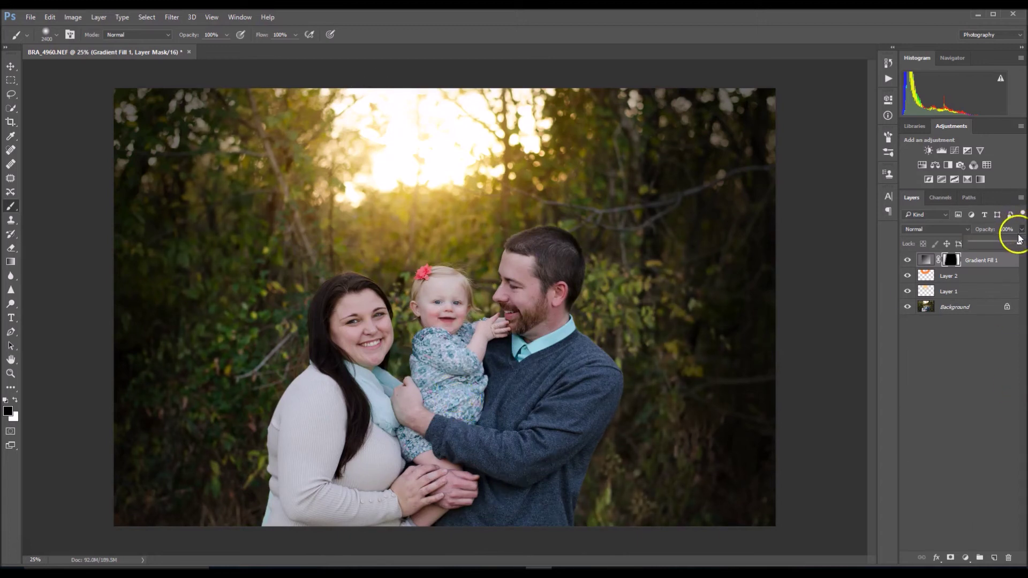
Lower the gradient fill layer's opacity to 22% and compare with the layer hidden
mouse_move(988, 250)
mouse_down()
mouse_move(941, 247)
mouse_move(981, 250)
mouse_up()
click(907, 261)
click(908, 261)
click(908, 260)
click(908, 260)
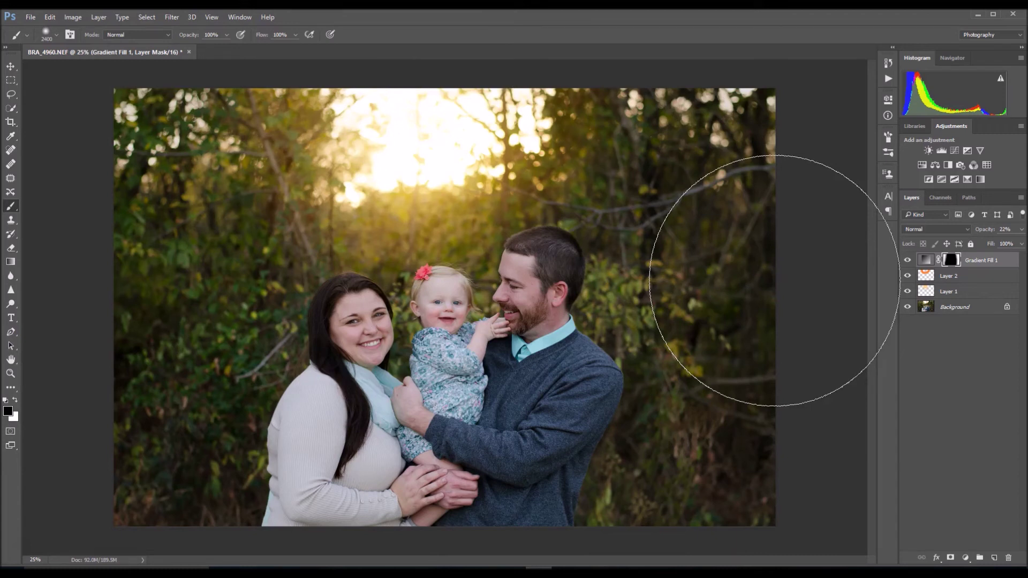
click(413, 340)
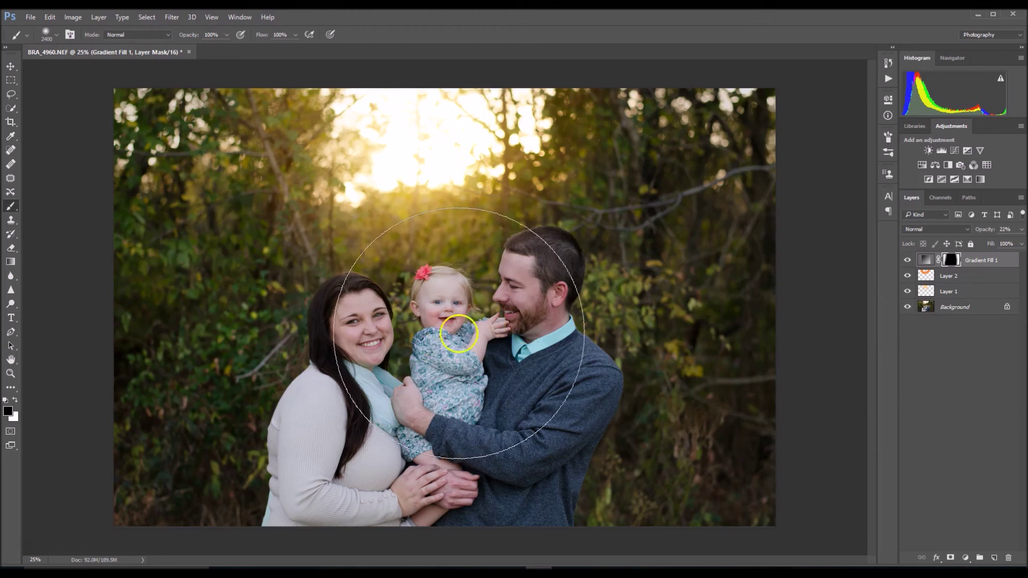
drag(482, 306, 457, 362)
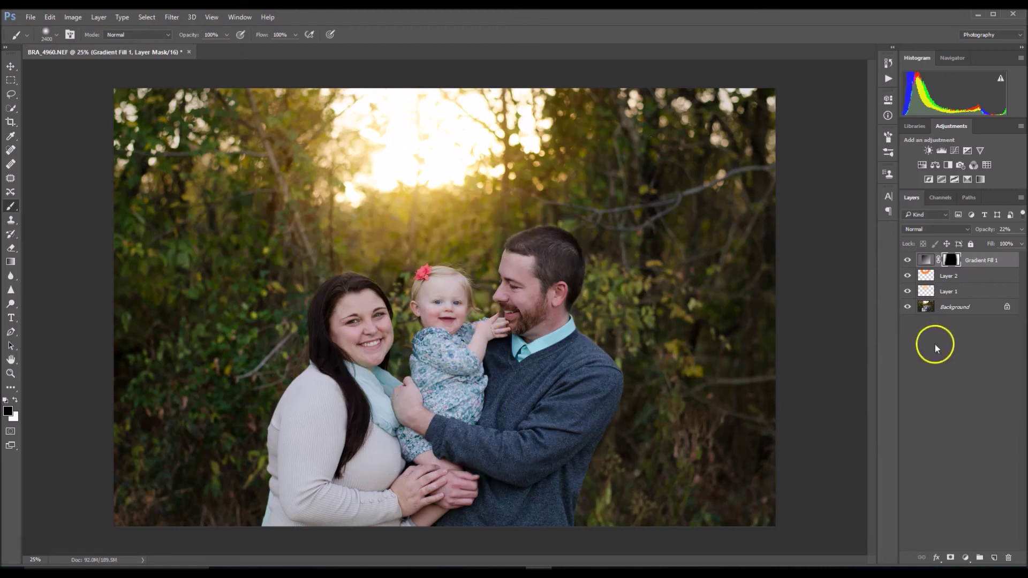
mouse_move(351, 324)
mouse_down()
mouse_move(375, 386)
mouse_move(436, 305)
mouse_move(473, 315)
mouse_move(485, 374)
mouse_move(430, 420)
mouse_up()
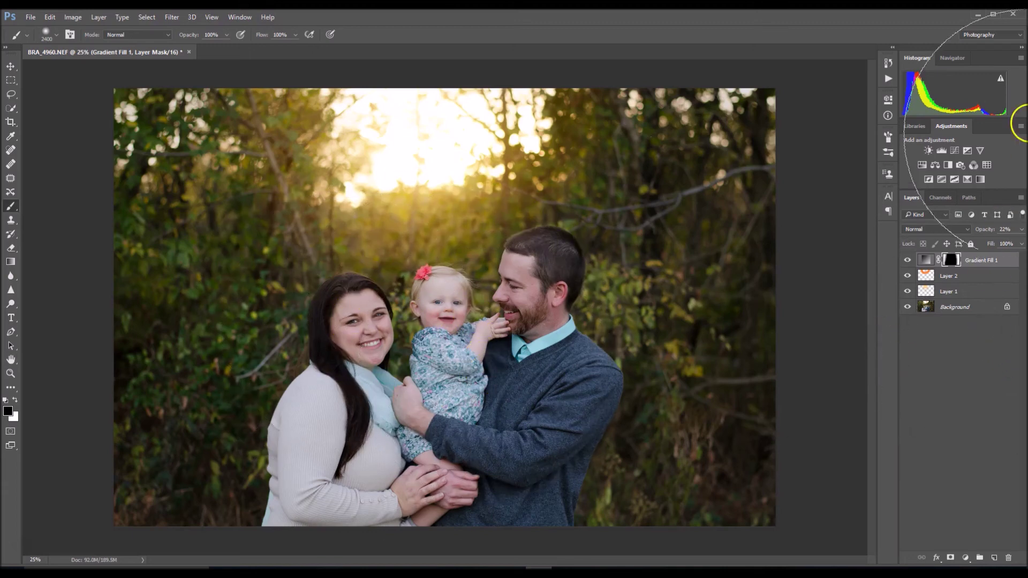
drag(689, 176, 368, 451)
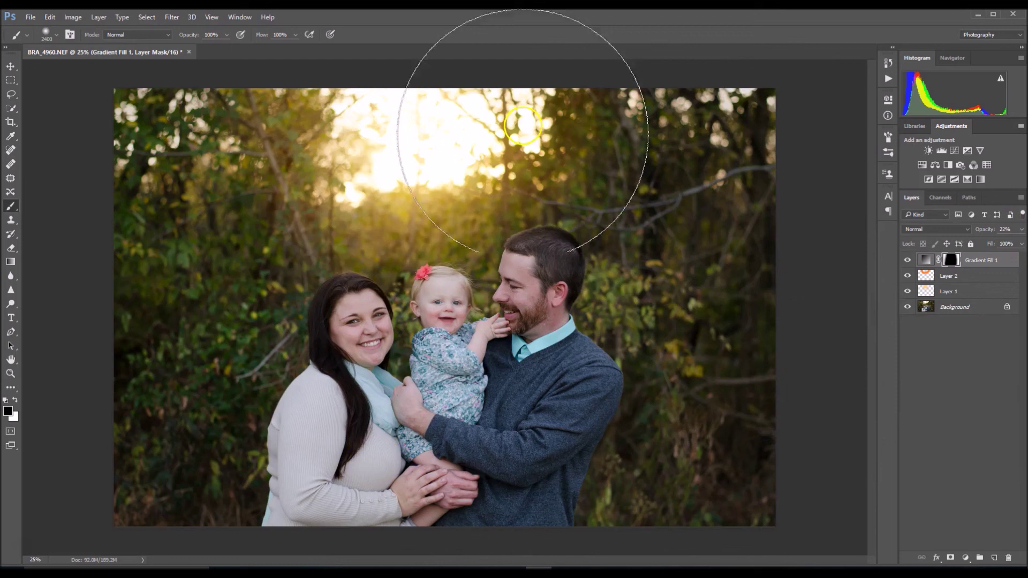
Add a Photo Filter adjustment layer above the gradient fill and collapse its settings
click(962, 166)
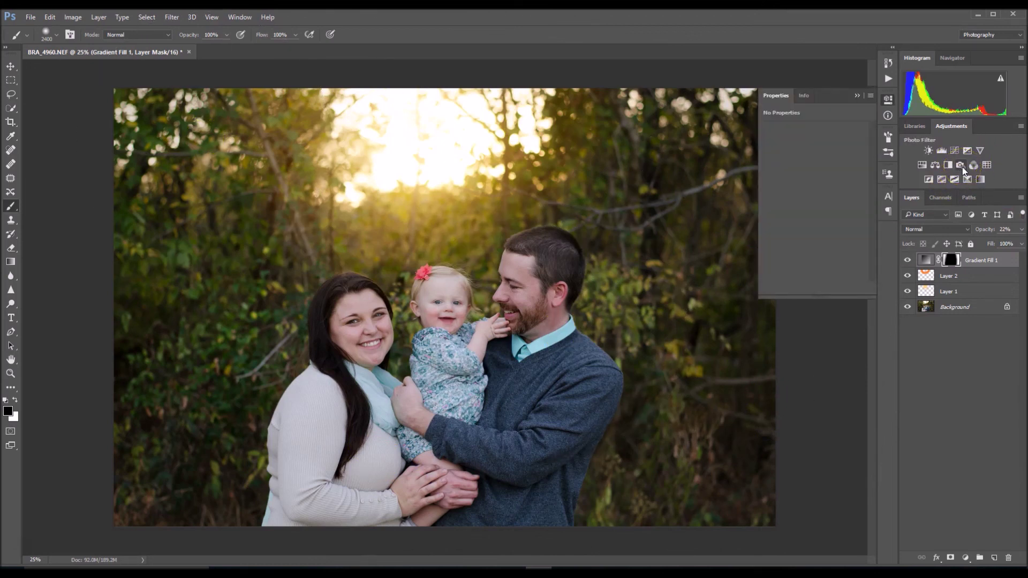
click(856, 96)
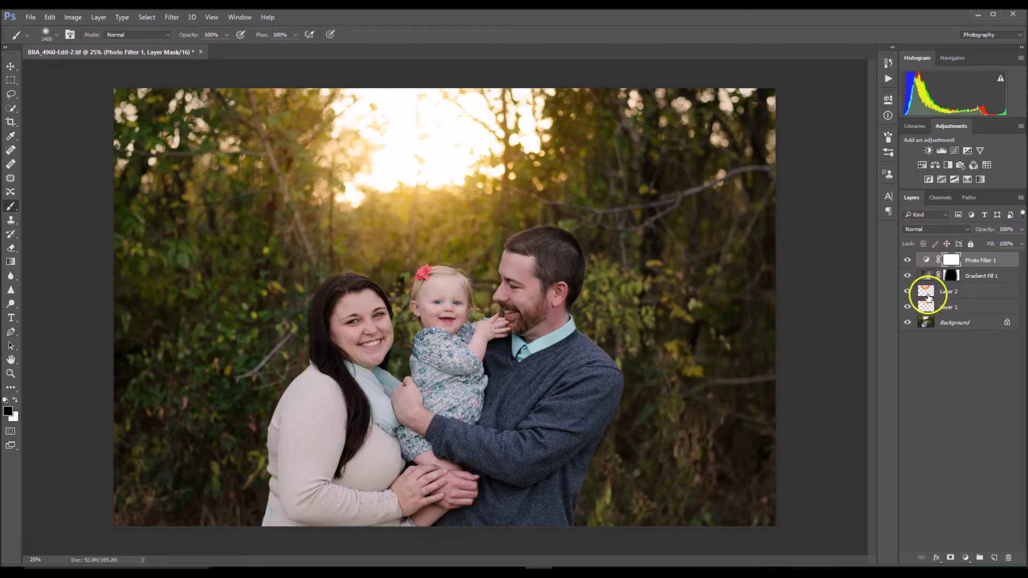
Extend the orange paint on Layer 2 across the upper trees beside the bright sky with a 1300 px brush
click(925, 292)
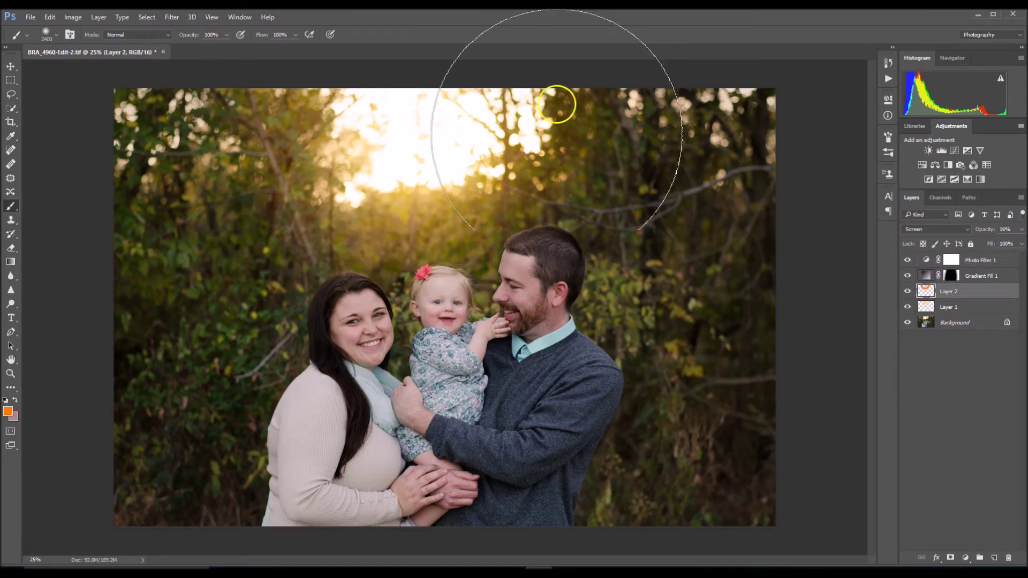
key(bracketleft)
key(bracketleft)
key(bracketleft)
key(bracketleft)
key(bracketleft)
key(bracketleft)
key(bracketleft)
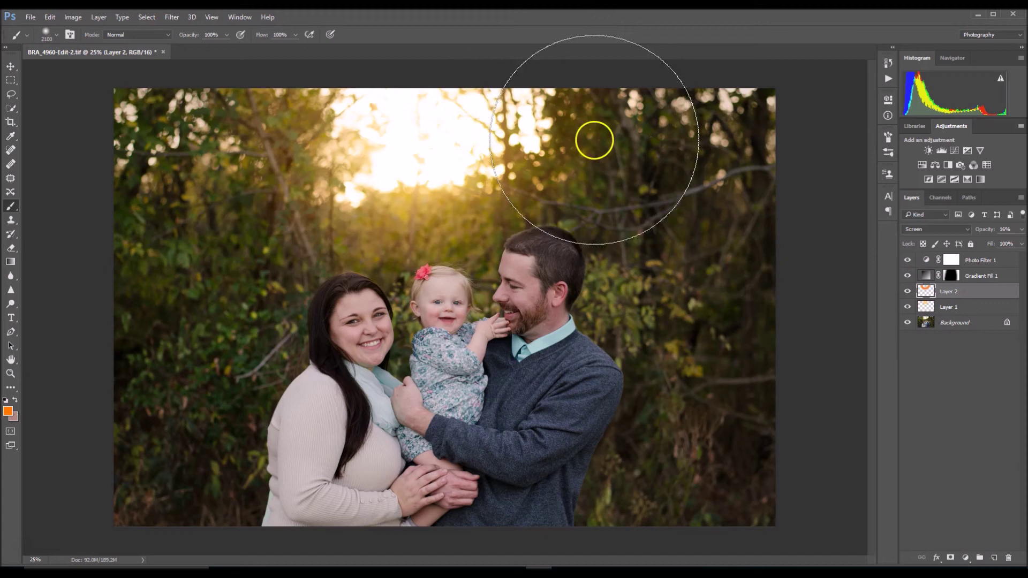
key(bracketleft)
key(bracketleft)
key(bracketleft)
key(bracketleft)
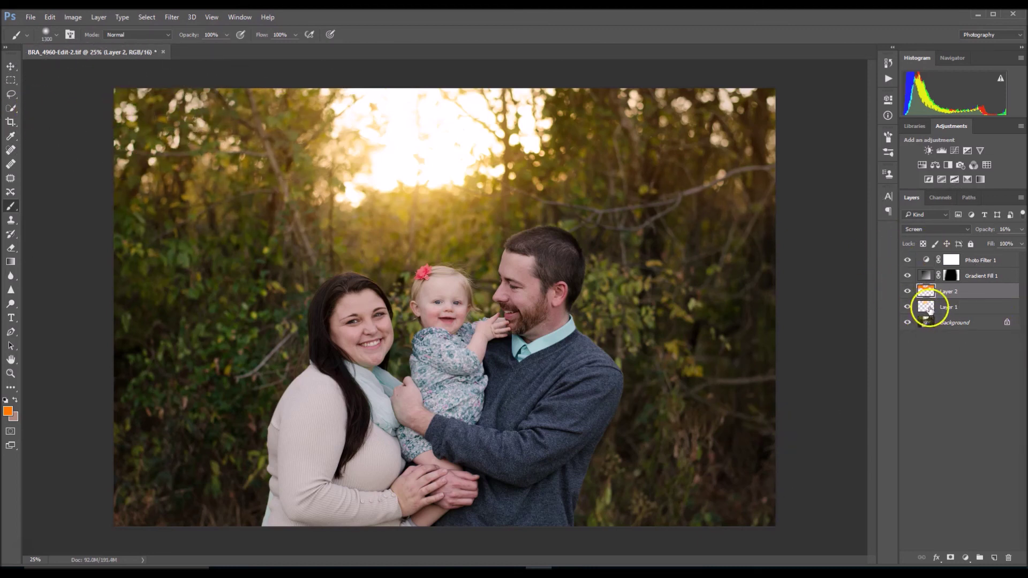
Adjust the glow on Layer 1 over the bright sky by transforming it slightly upward, and close the transform
click(930, 309)
click(12, 66)
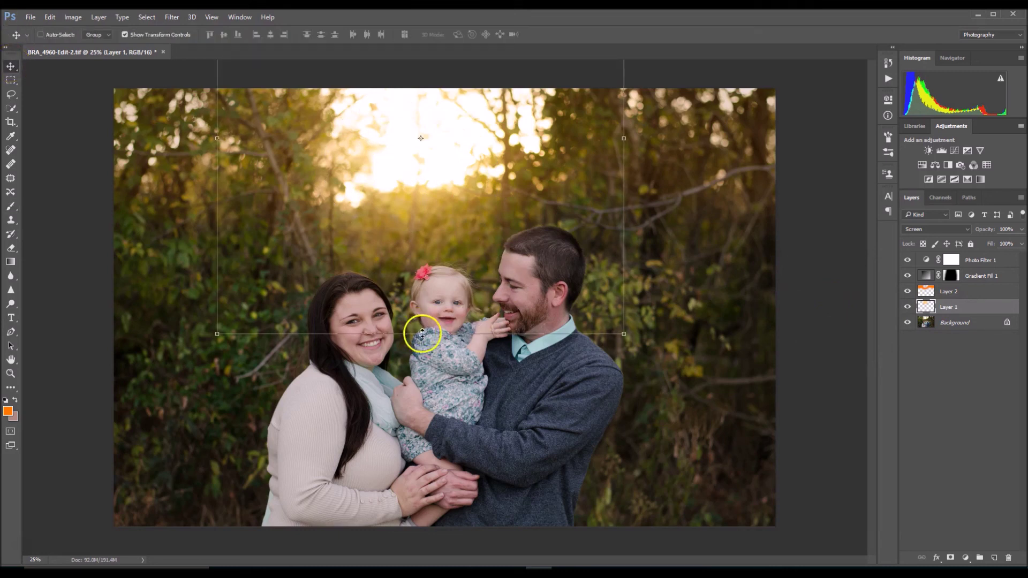
drag(424, 305, 421, 279)
click(471, 34)
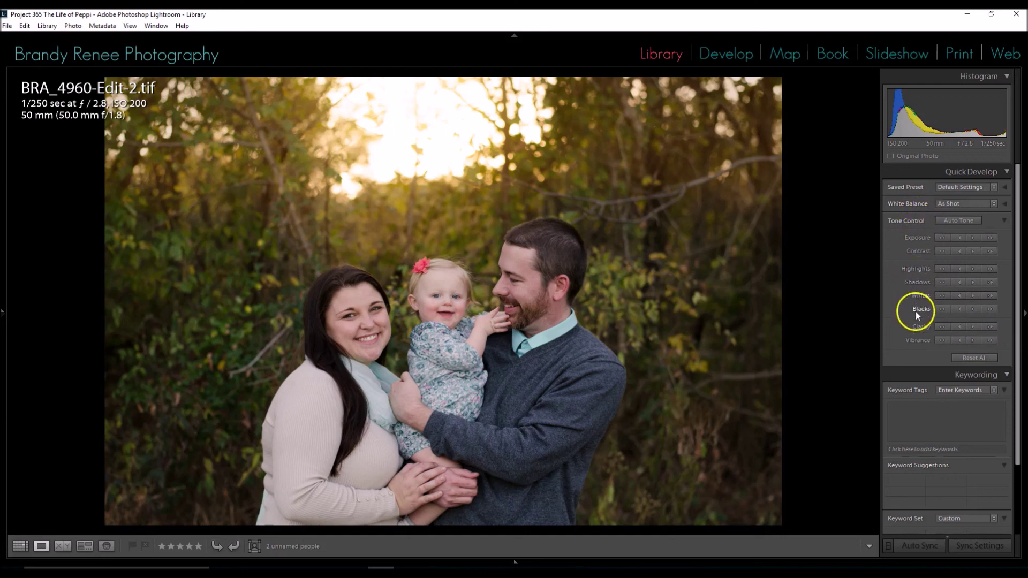
Switch to Lightroom and raise the exposure of BRA_4960-Edit-2.tif by one small increment
click(971, 237)
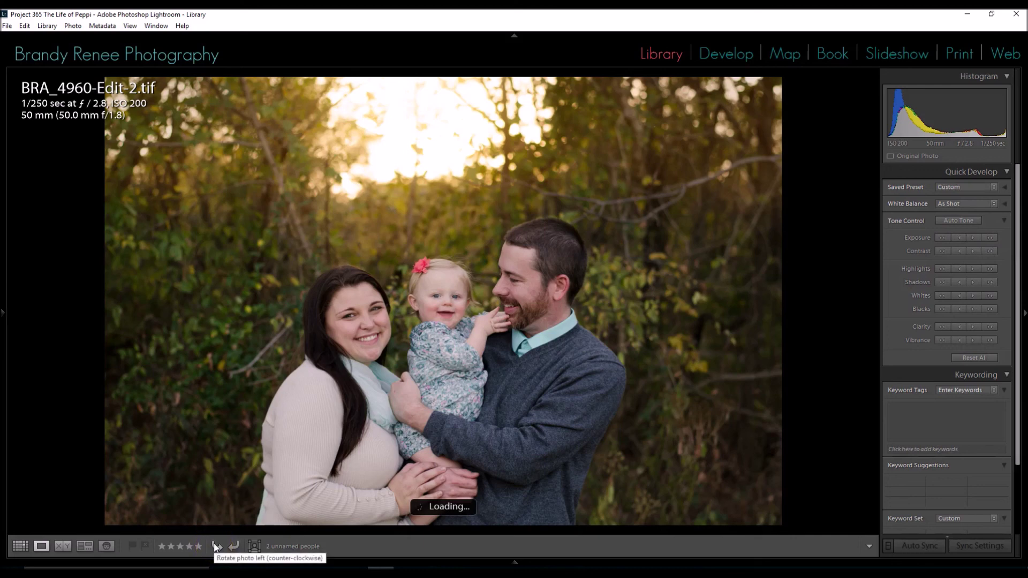